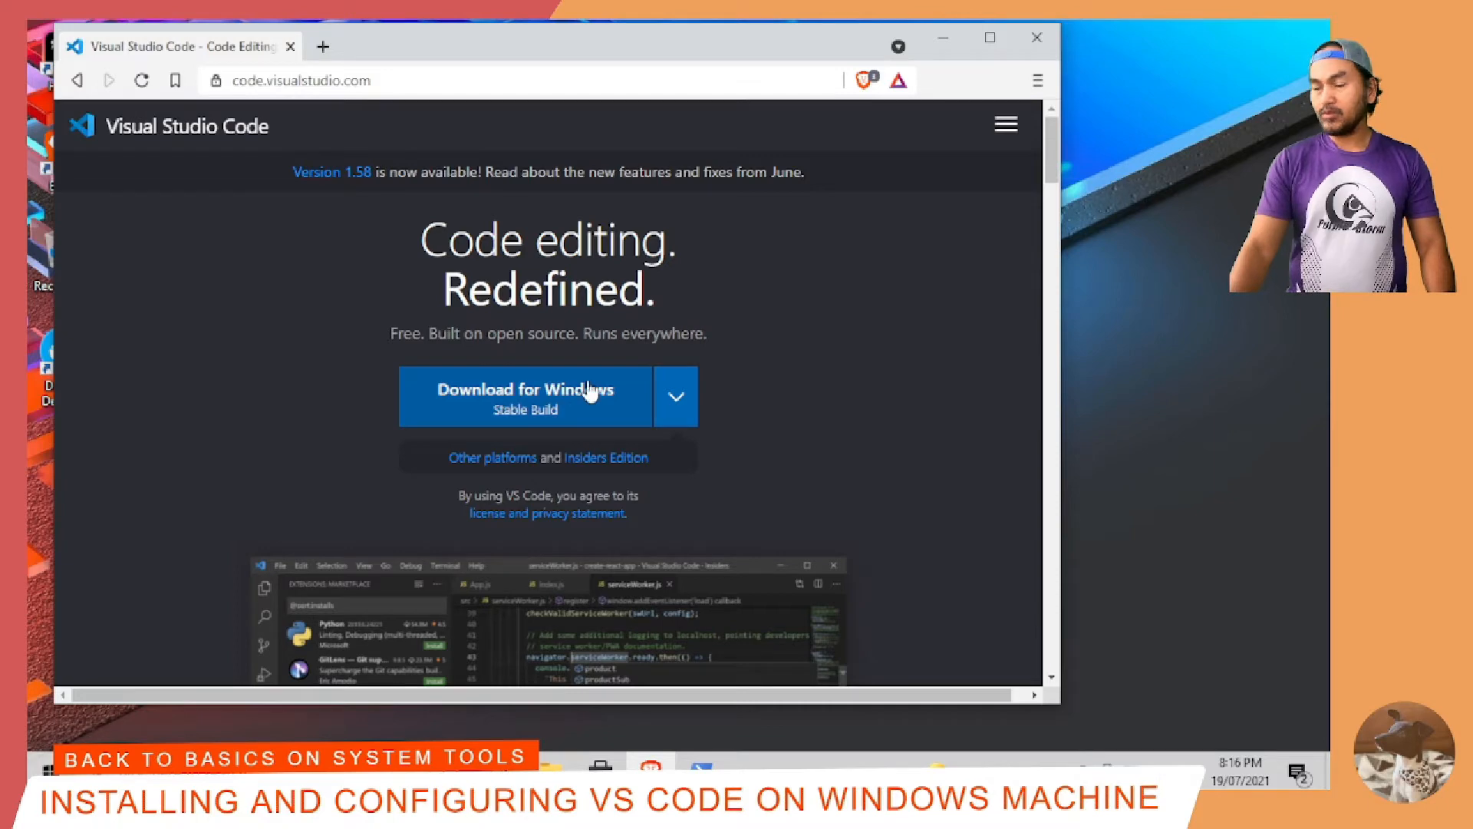
Step: Download the stable Visual Studio Code installer for Windows to the Downloads folder and run it
left_click(590, 391)
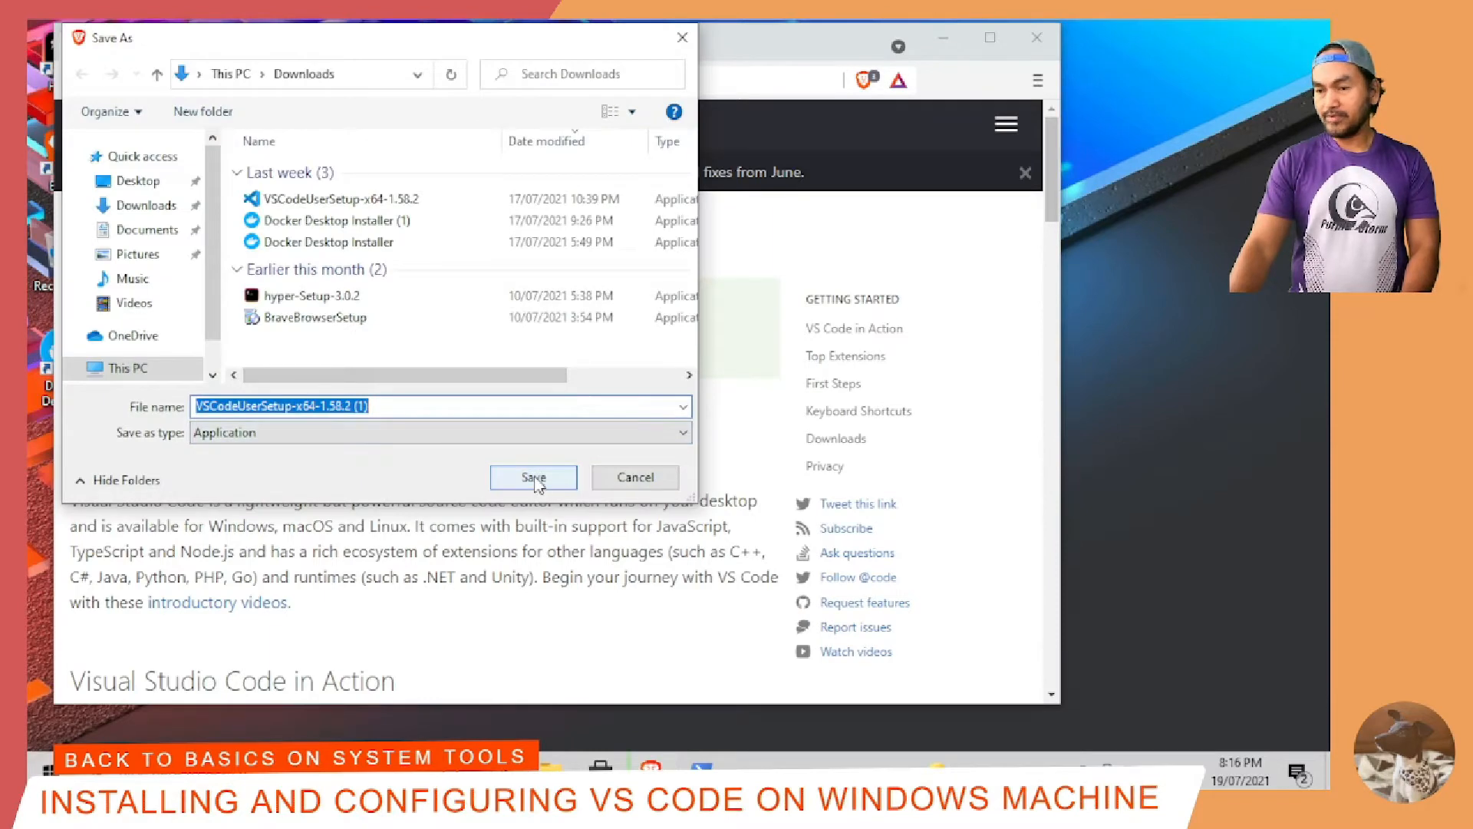
left_click(534, 477)
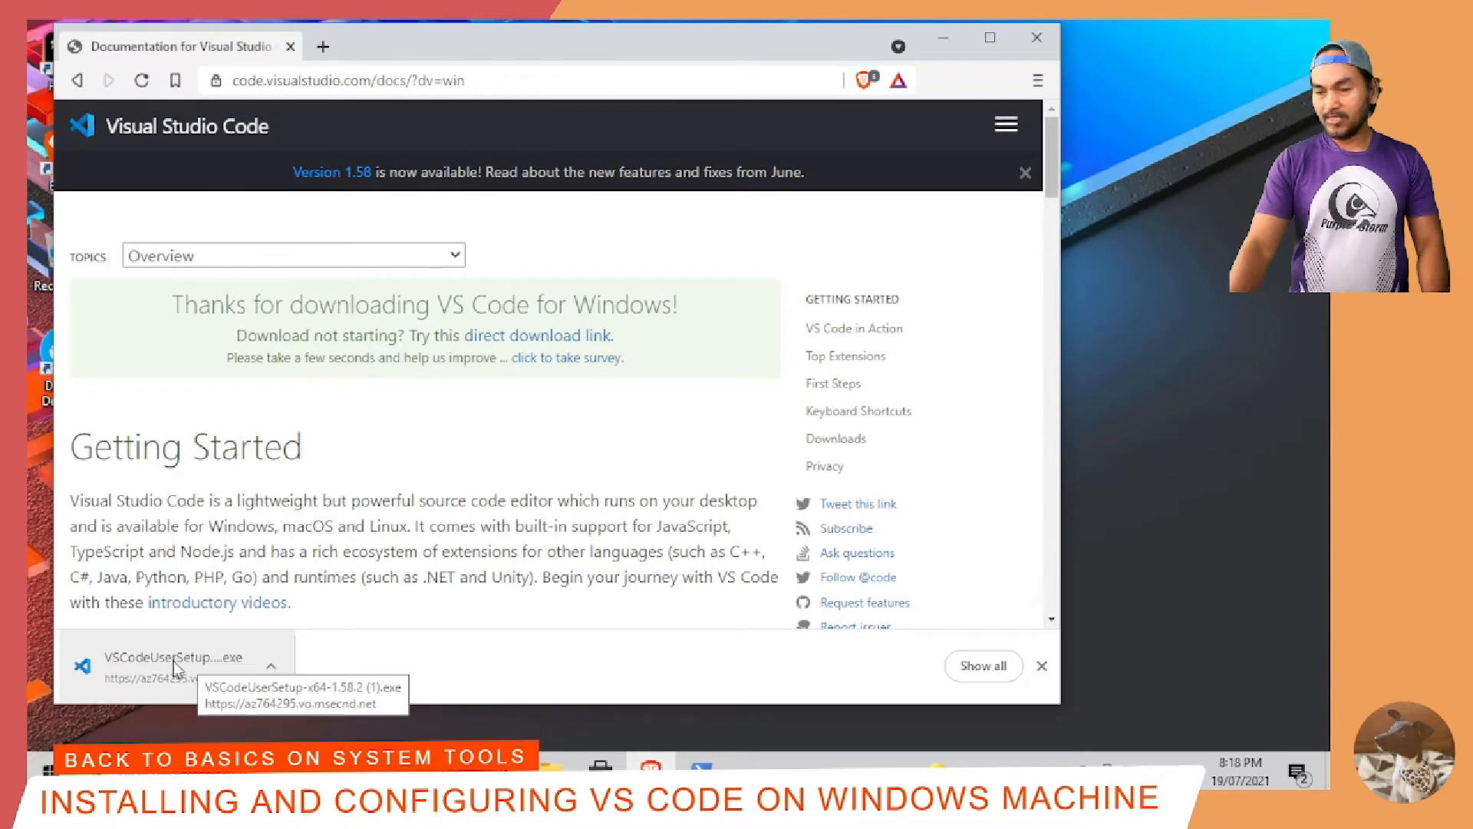
left_click(176, 664)
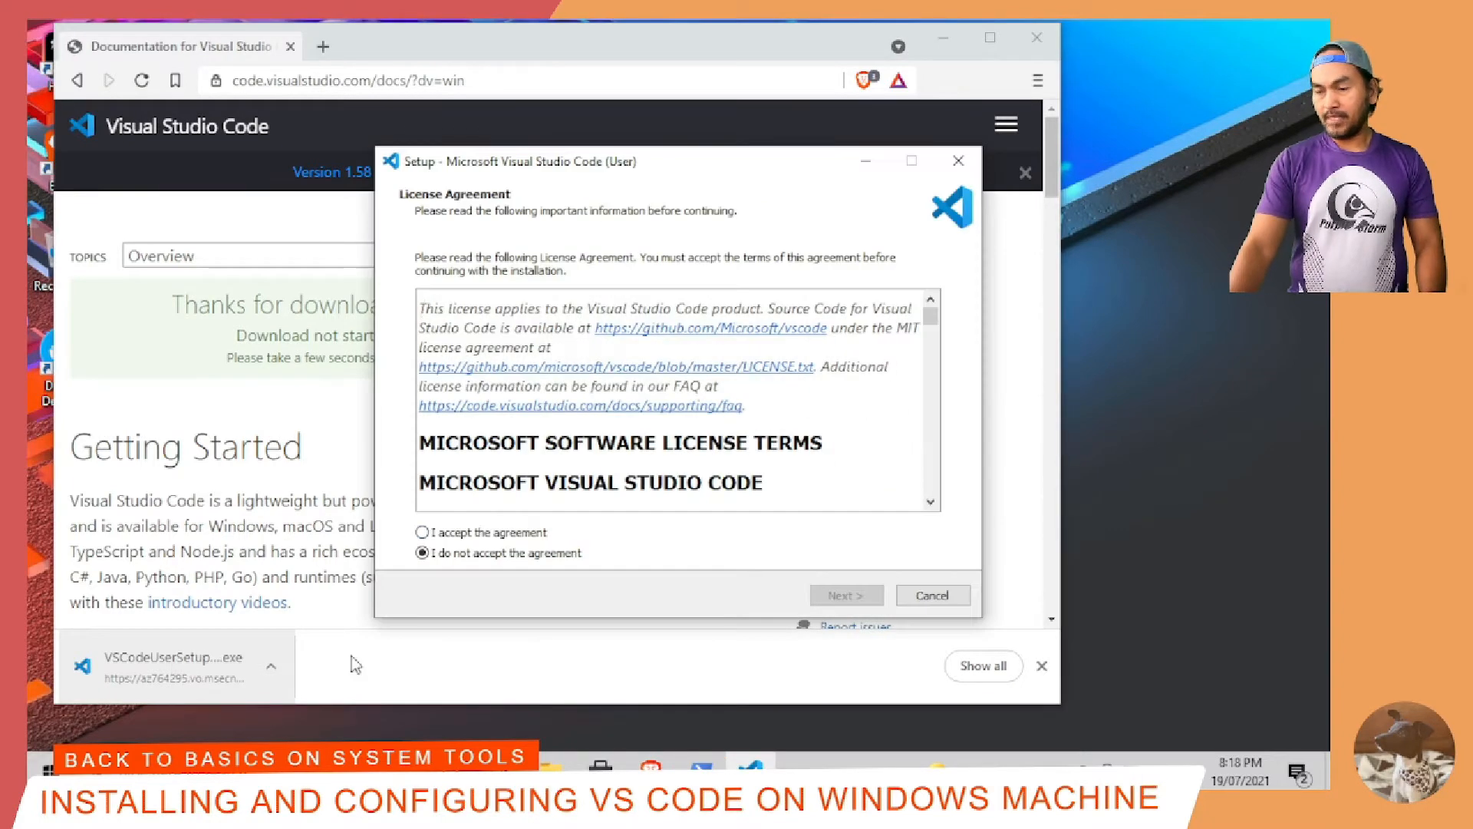
Step: Accept the license agreement, install Visual Studio Code with the default location and additional tasks, and launch it on finishing
left_click(423, 533)
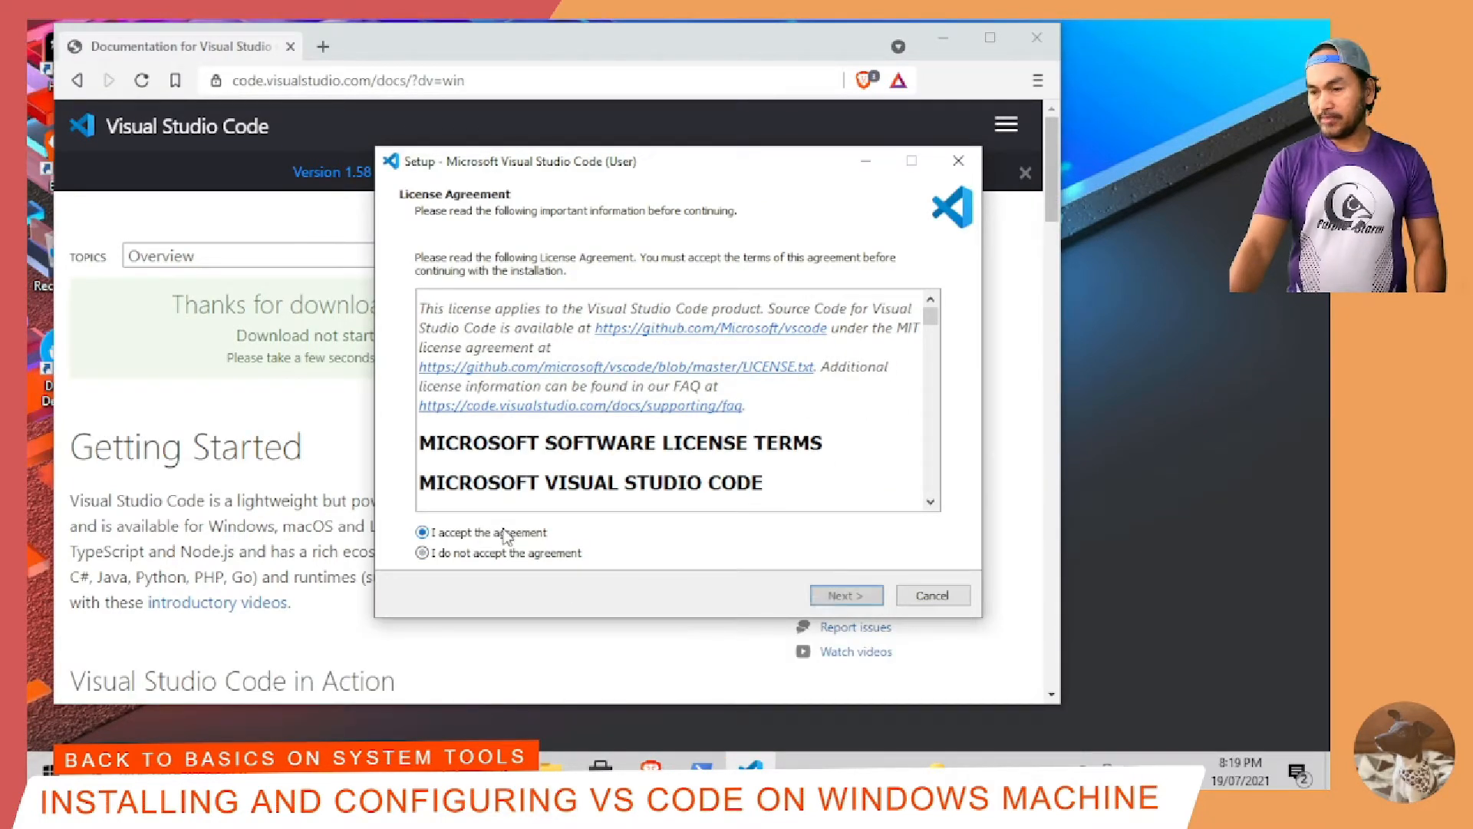
left_click(835, 599)
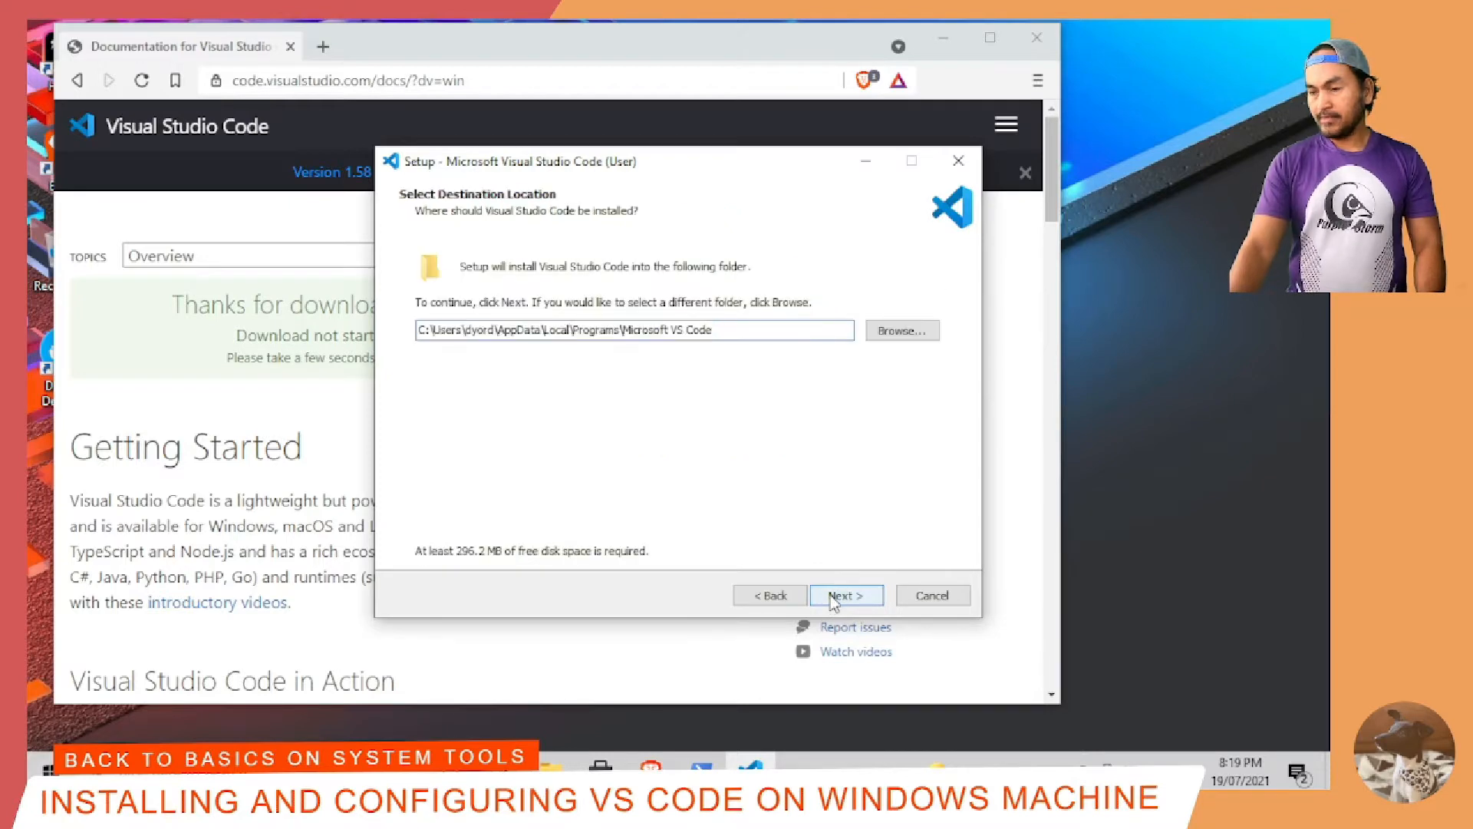
left_click(835, 599)
left_click(835, 598)
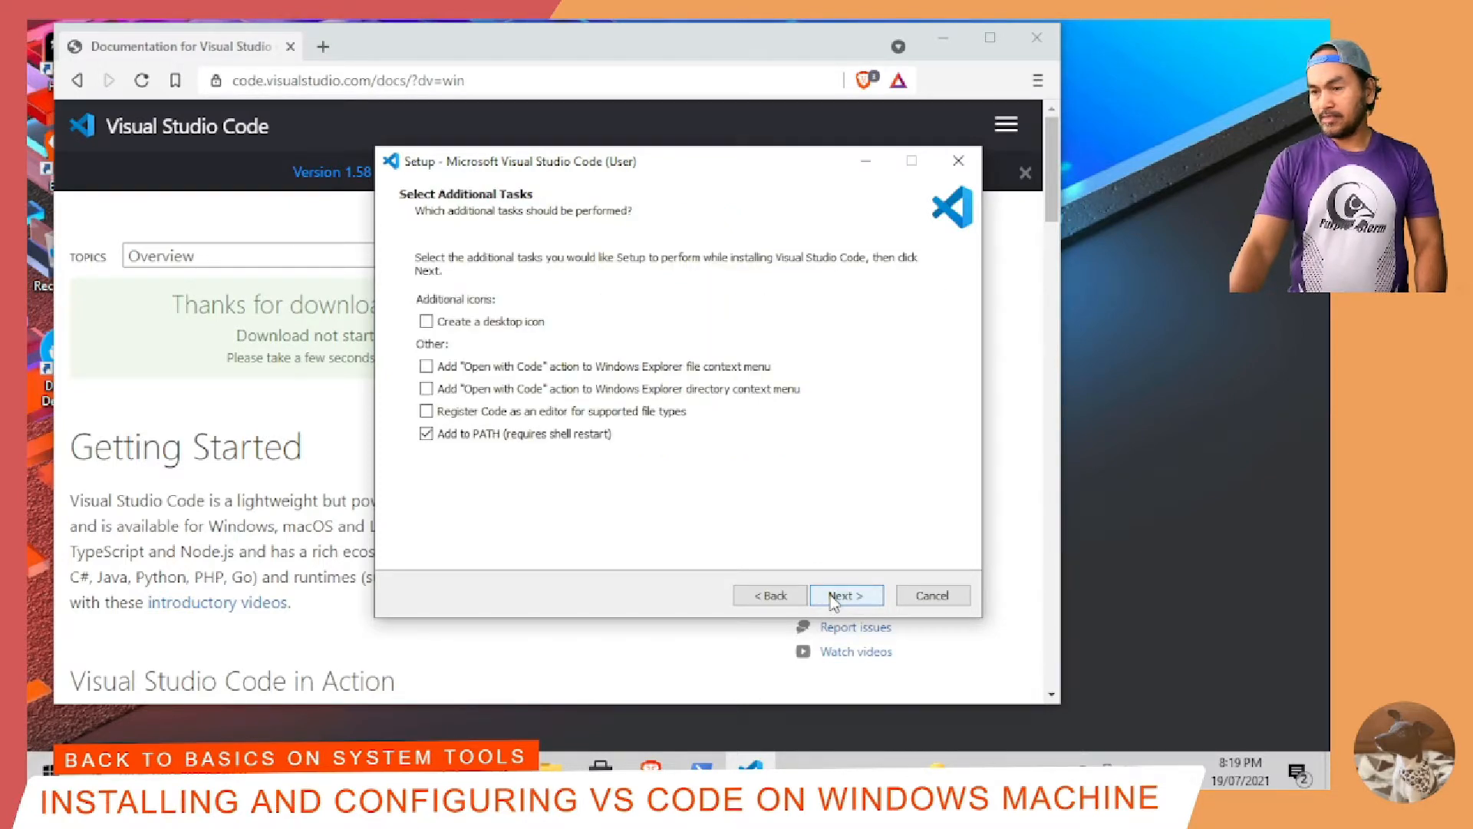
left_click(841, 599)
left_click(843, 600)
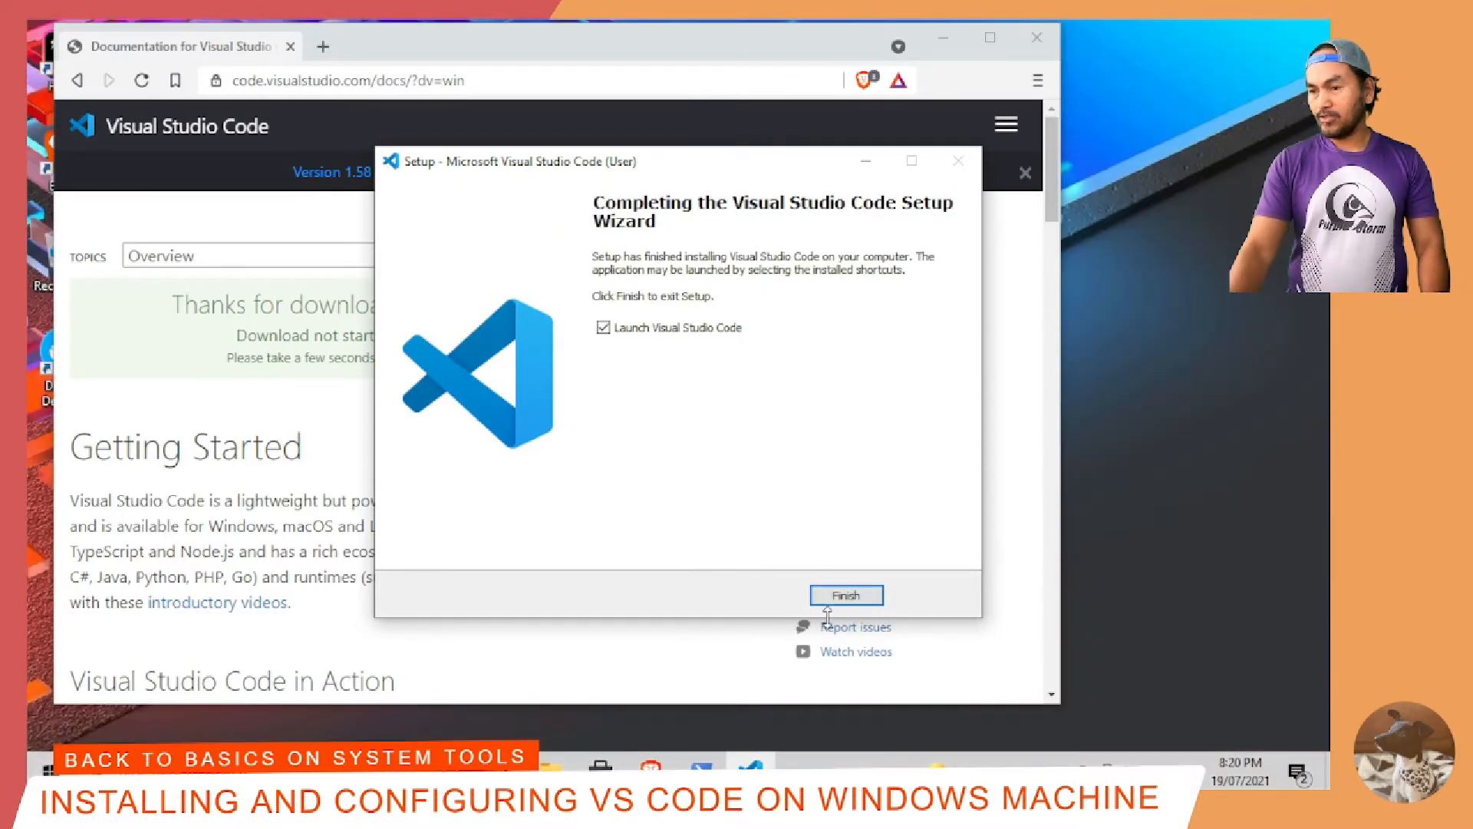
left_click(844, 597)
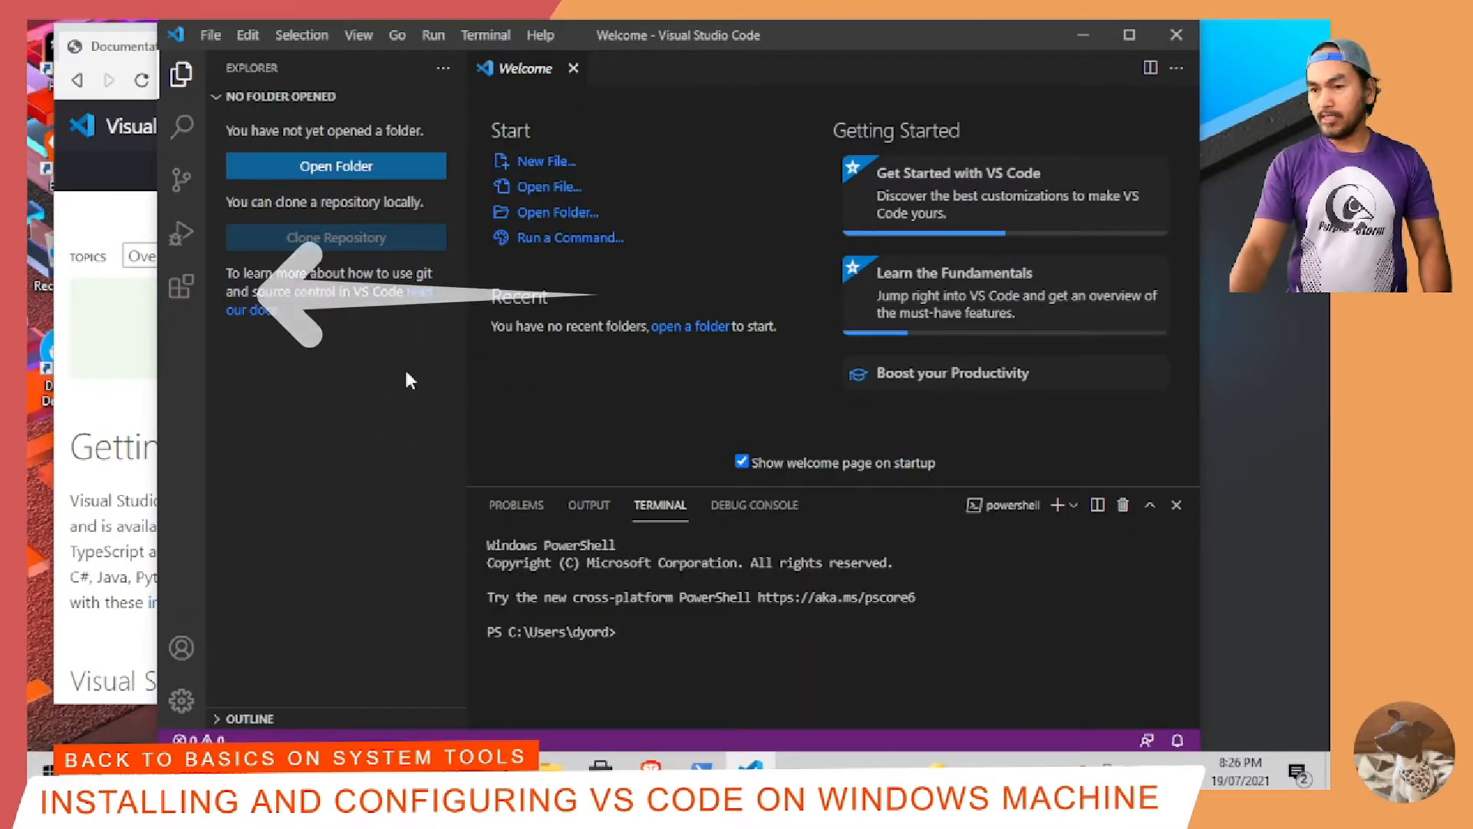
Step: Search the extensions marketplace for "dracula", install Dracula Official and apply the Dracula color theme
left_click(184, 296)
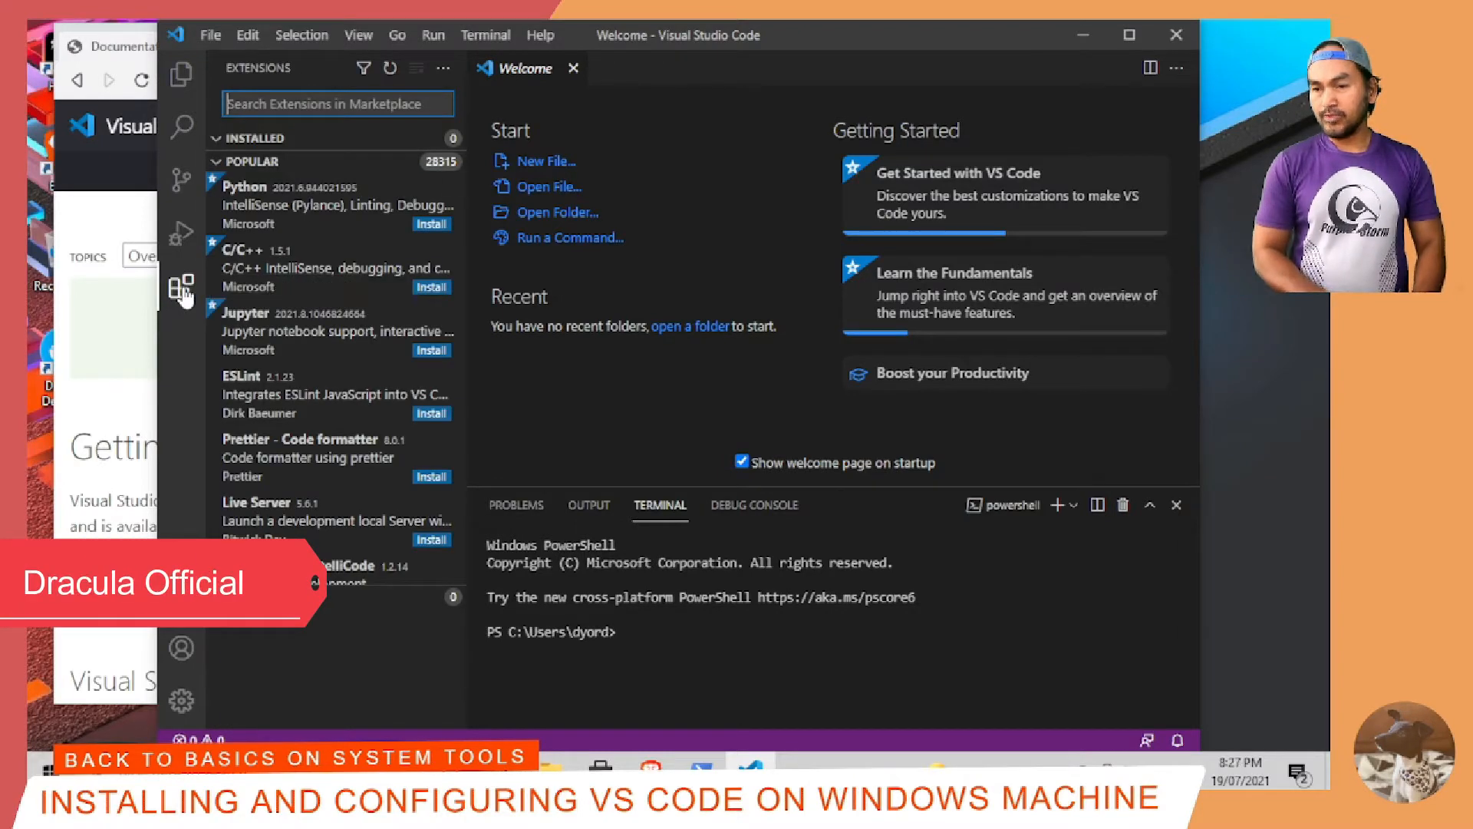
type("dracula")
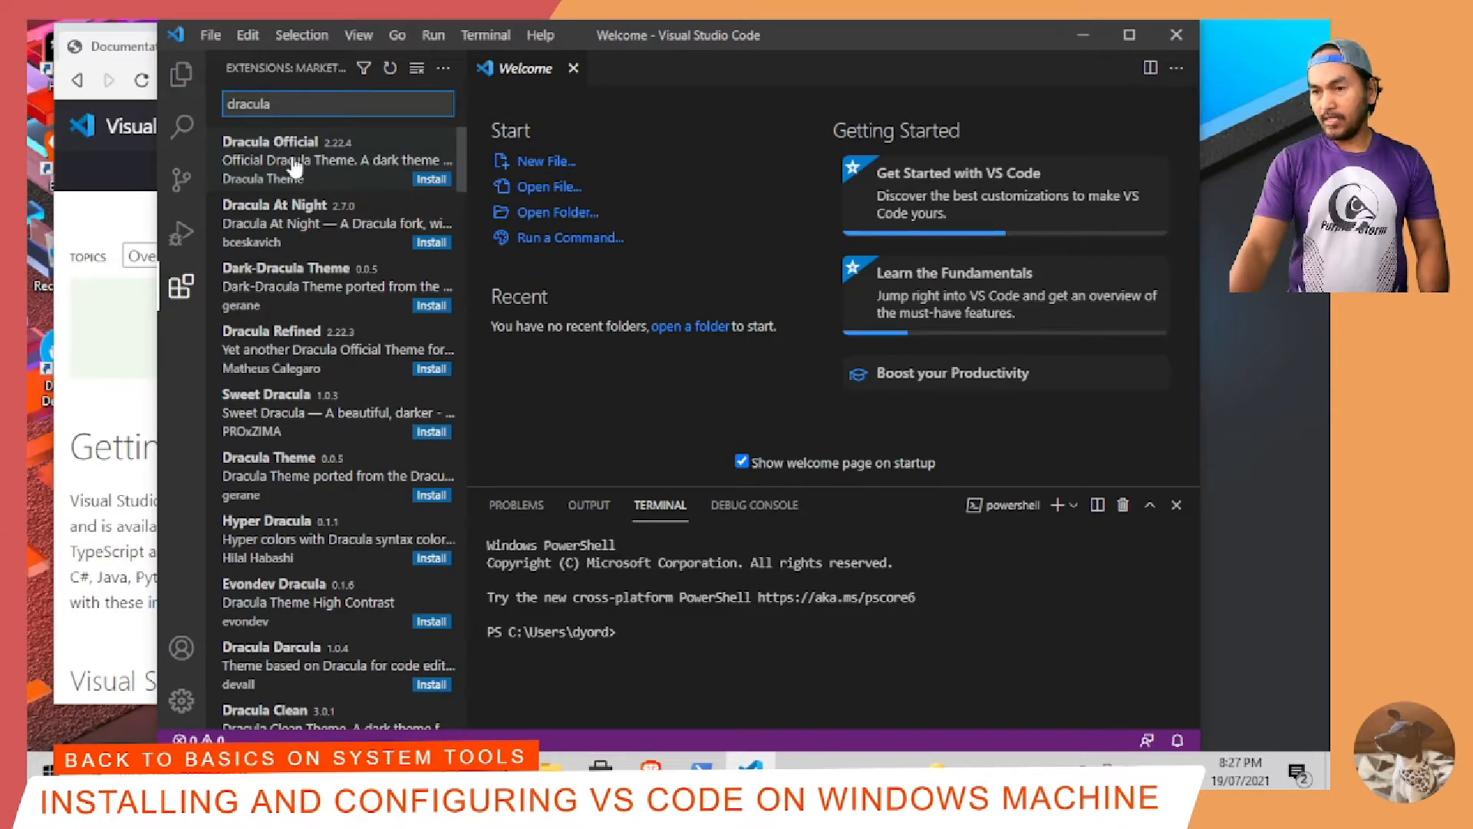
left_click(349, 165)
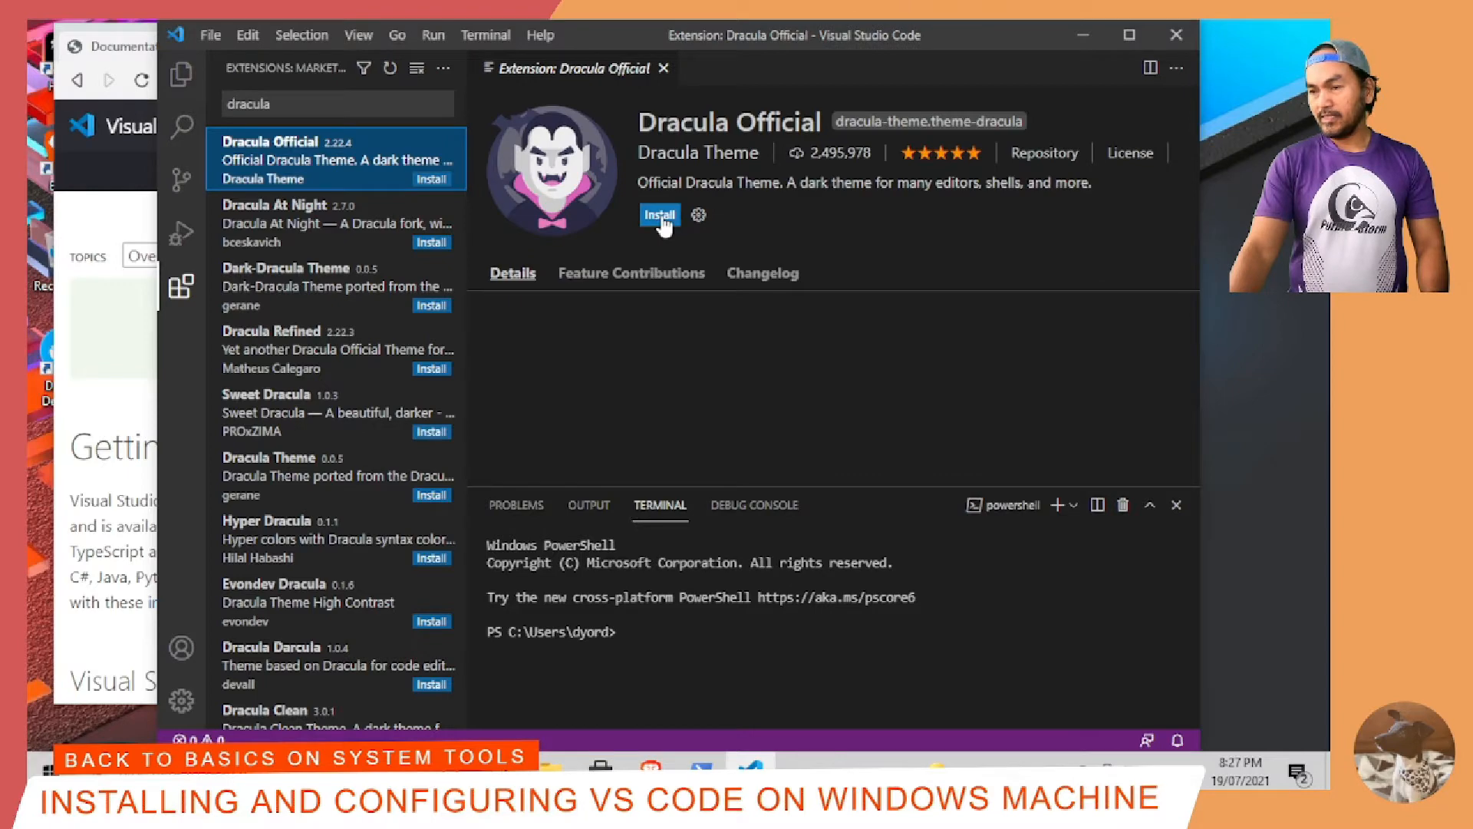
left_click(661, 217)
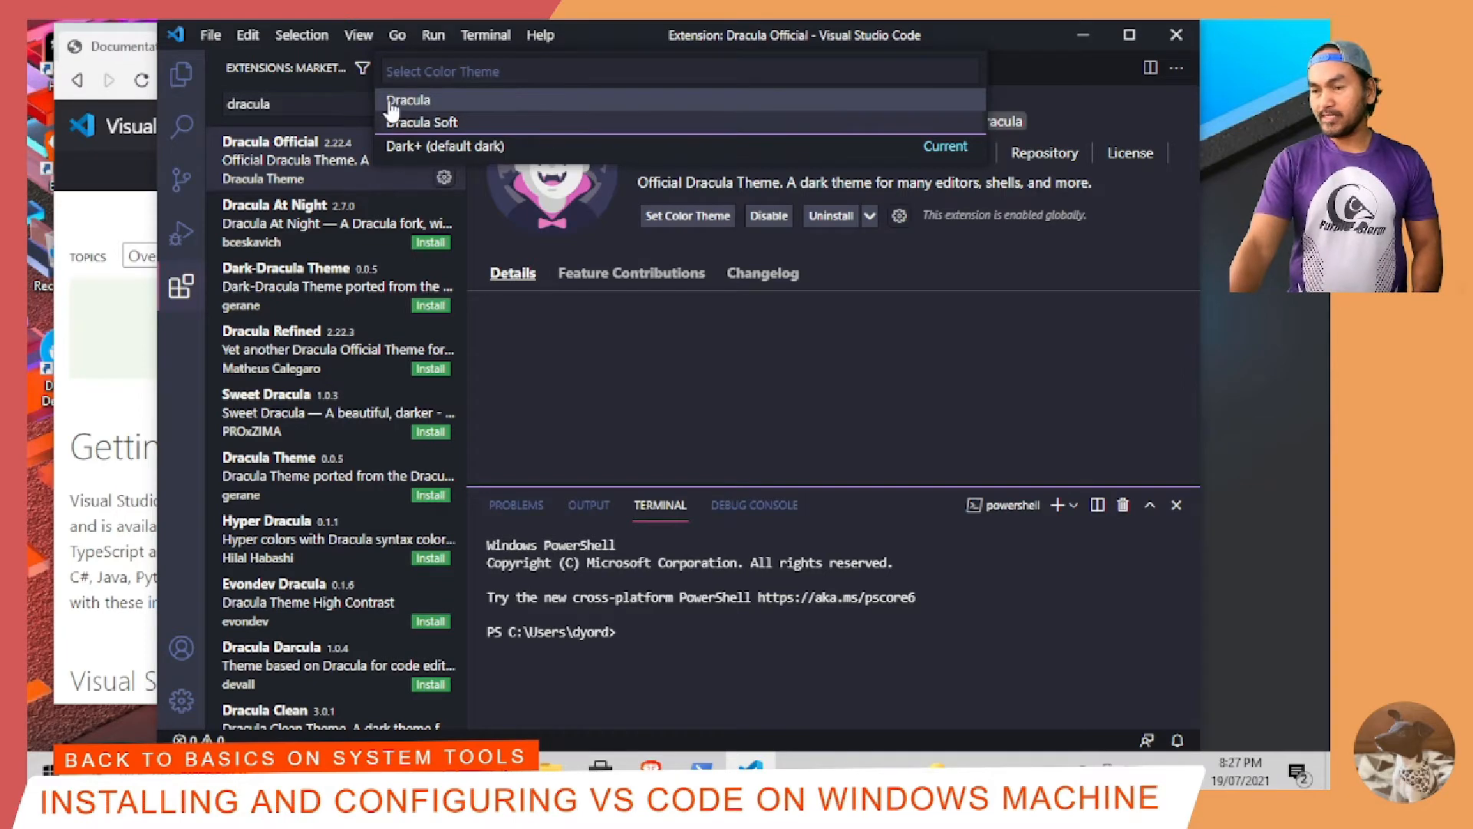
left_click(439, 102)
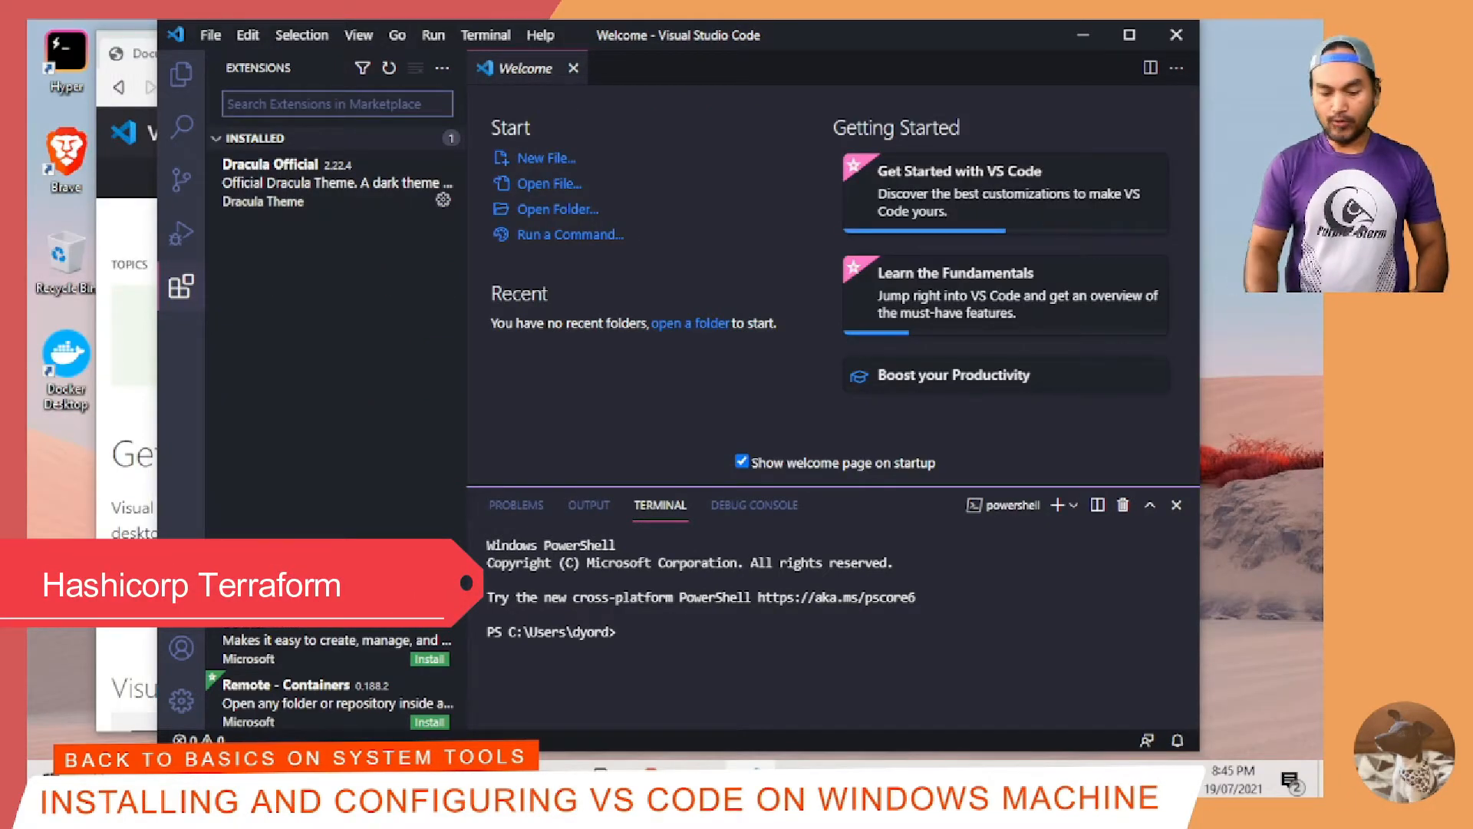
Step: Search the marketplace for "hashicorp terraform" and install the HashiCorp Terraform extension
type("hashicorp terraform")
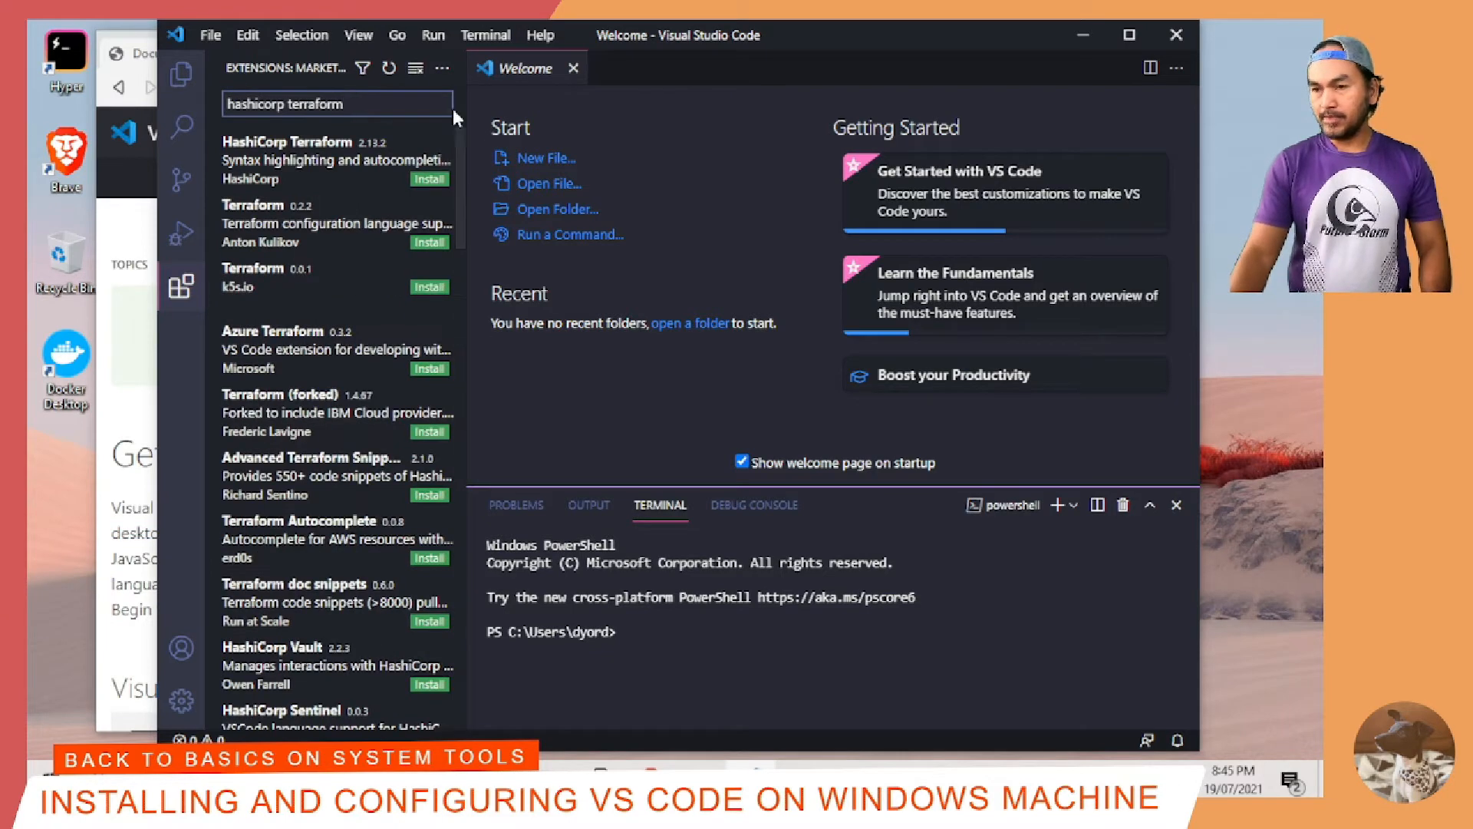
left_click(342, 171)
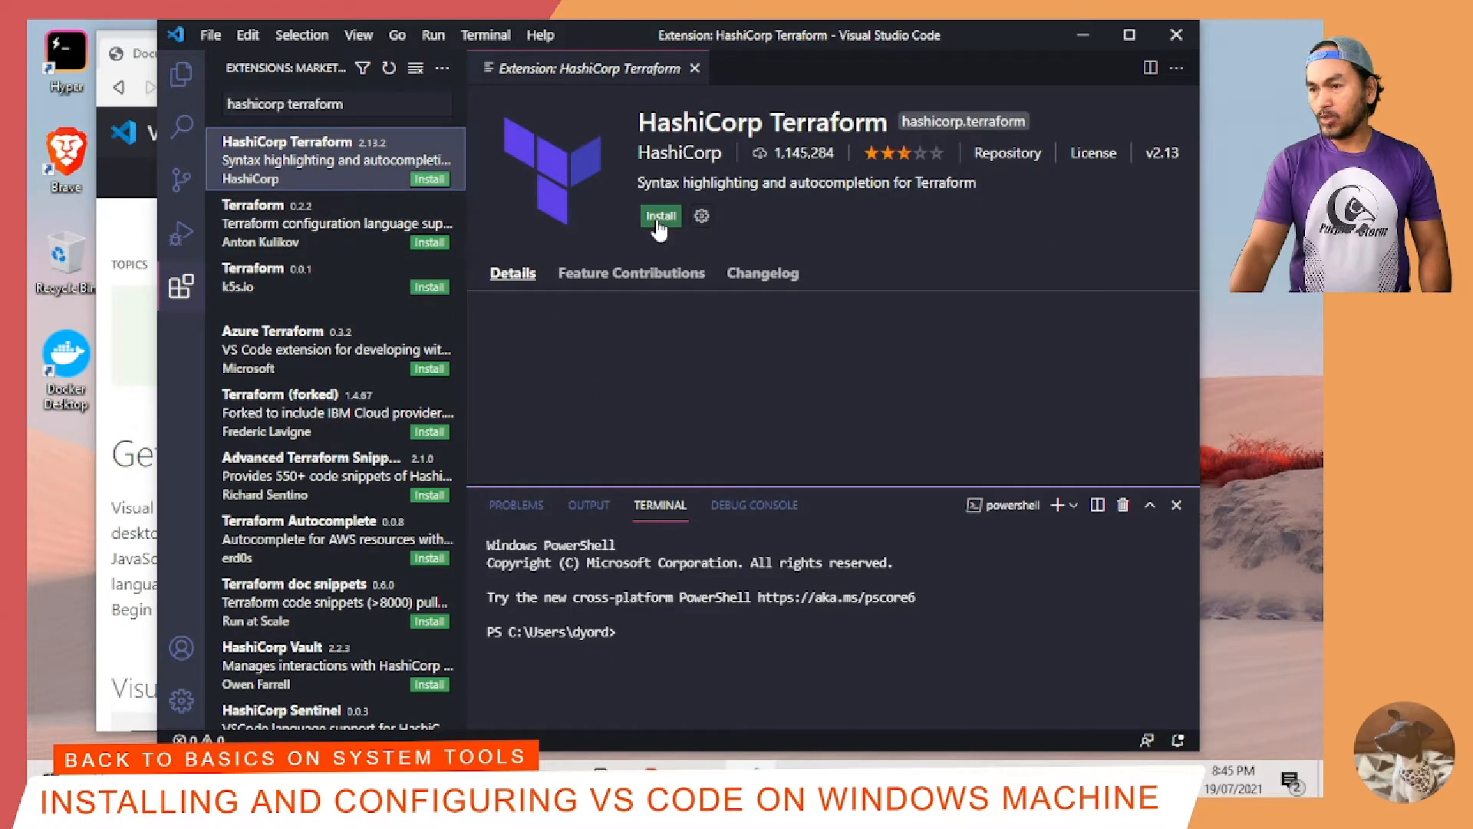
left_click(658, 217)
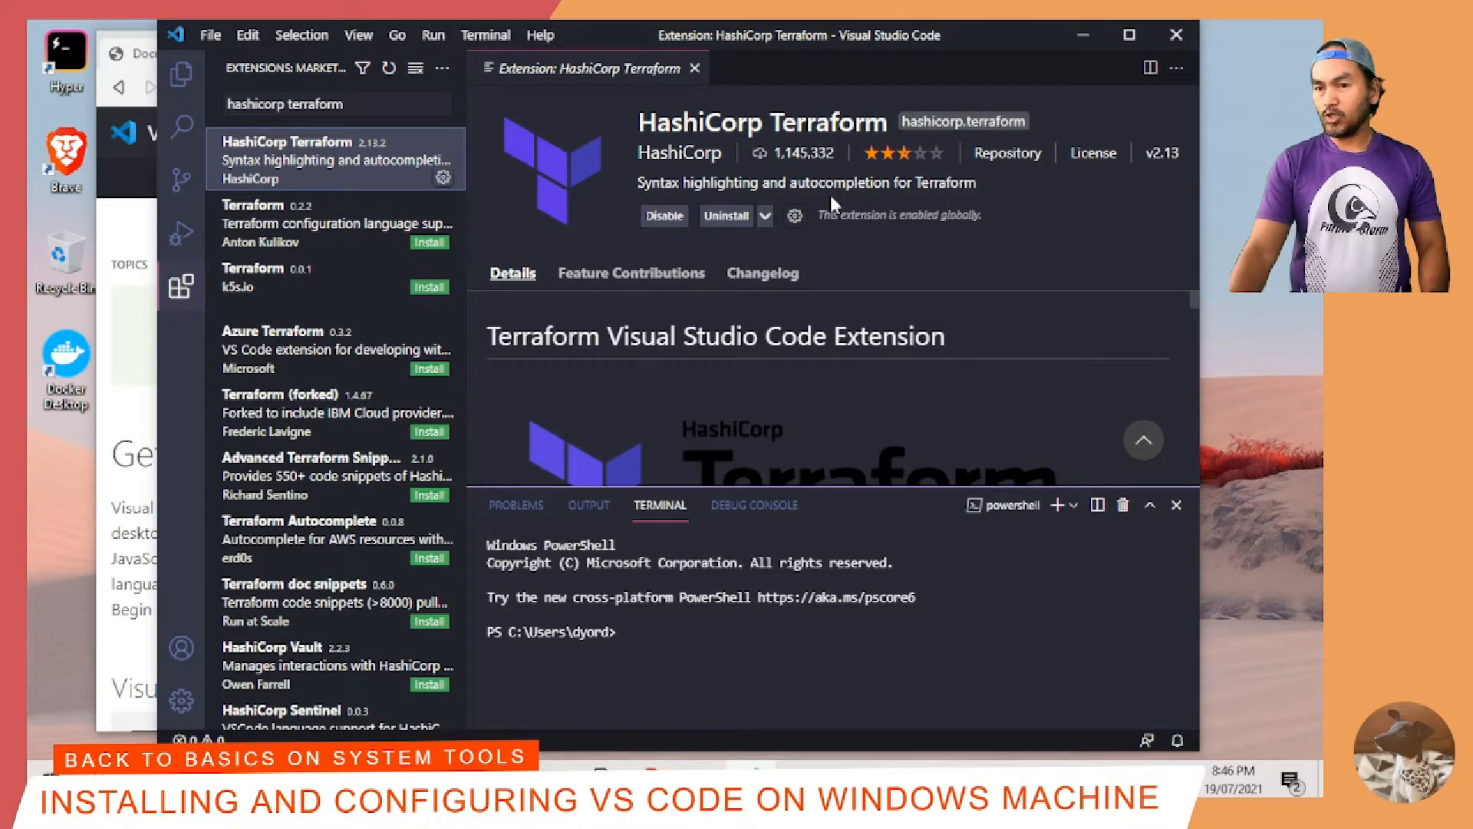
Step: Search the marketplace for "prettier" and install the Prettier - Code formatter extension
triple_click(373, 105)
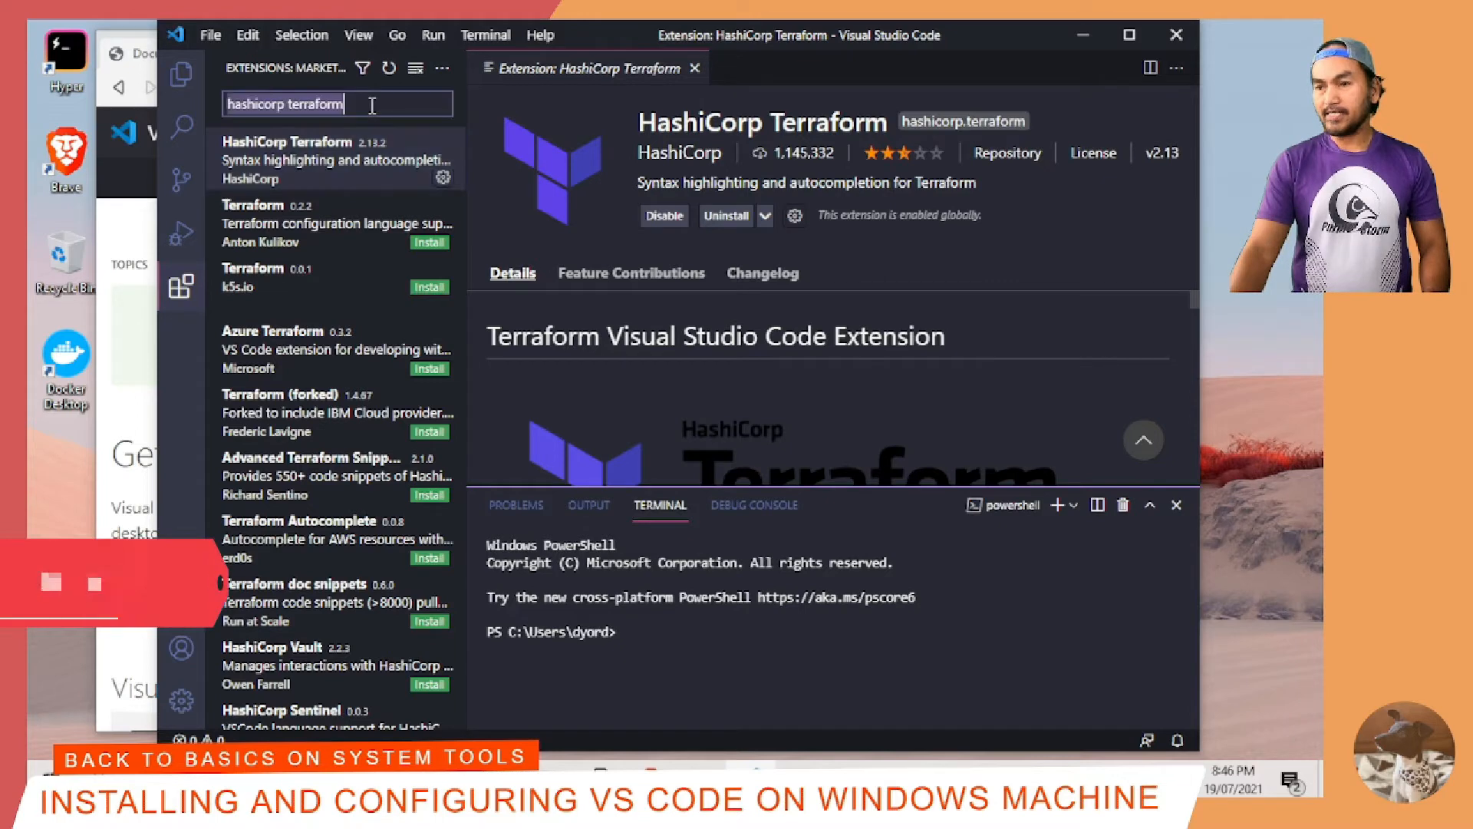
type("prettier")
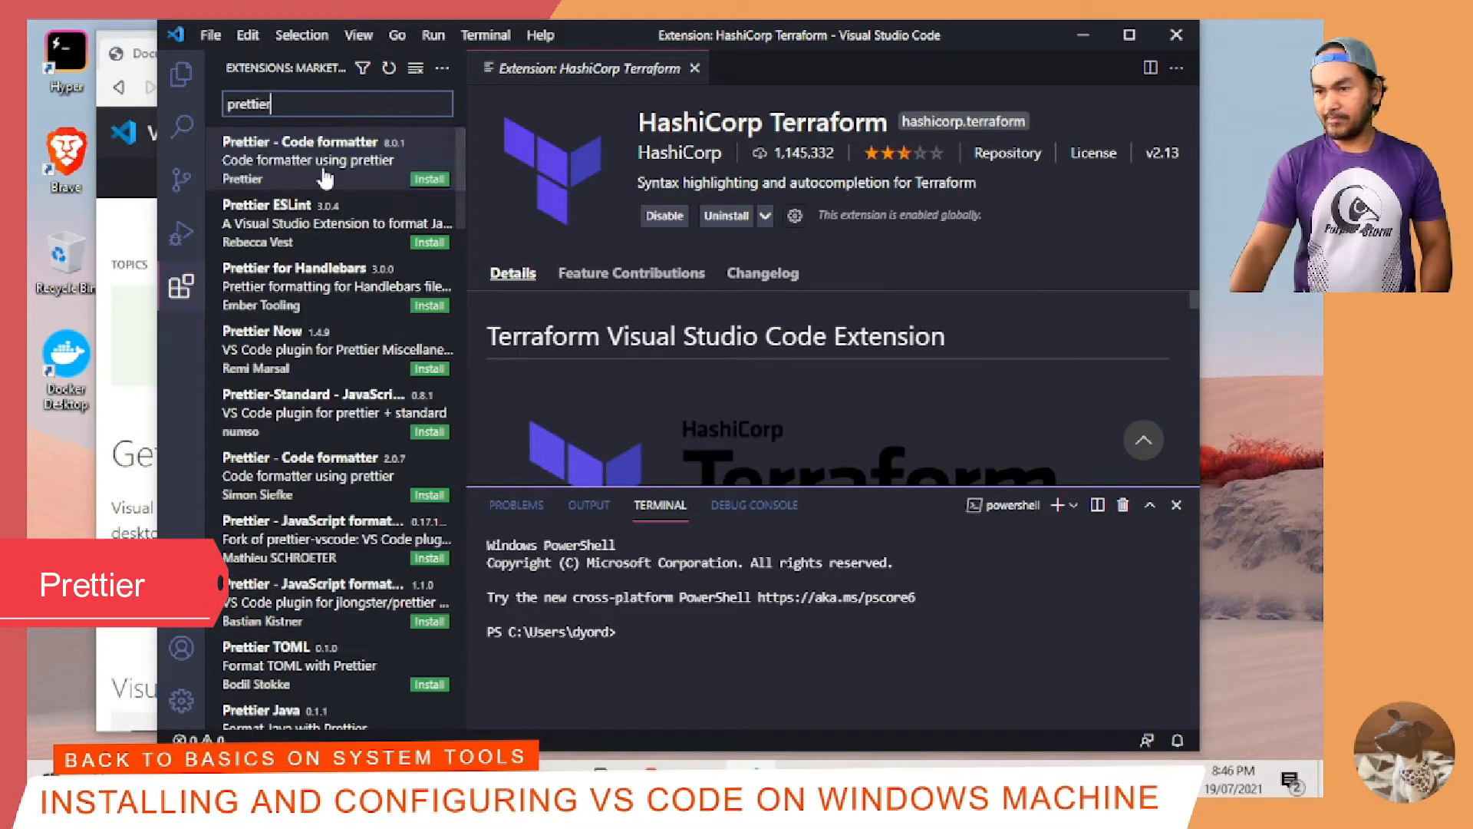
left_click(326, 178)
left_click(429, 179)
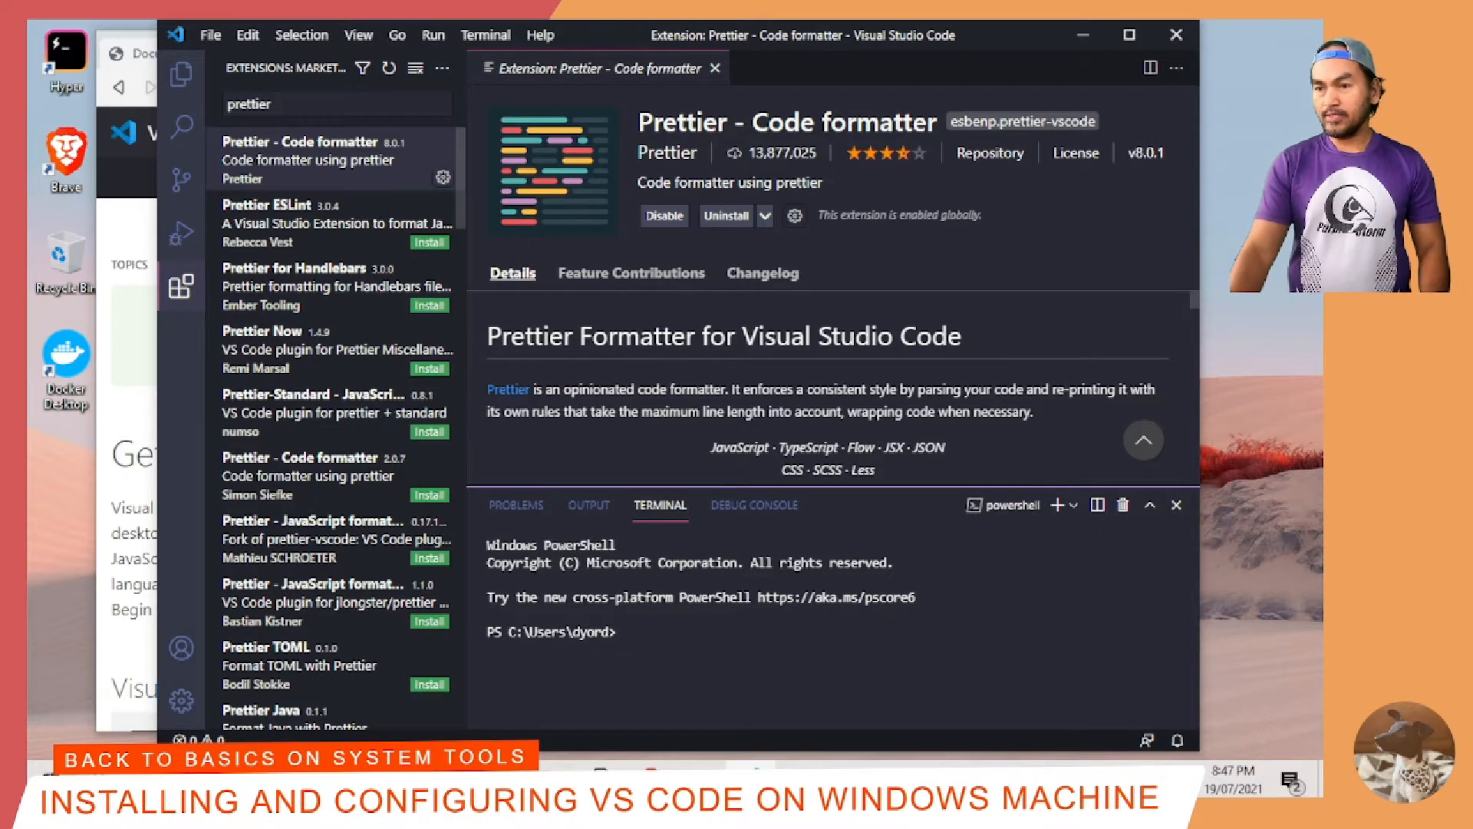
Step: Search the marketplace for "bracket pair colorizer" and install the Bracket Pair Colorizer 2 extension
double_click(295, 105)
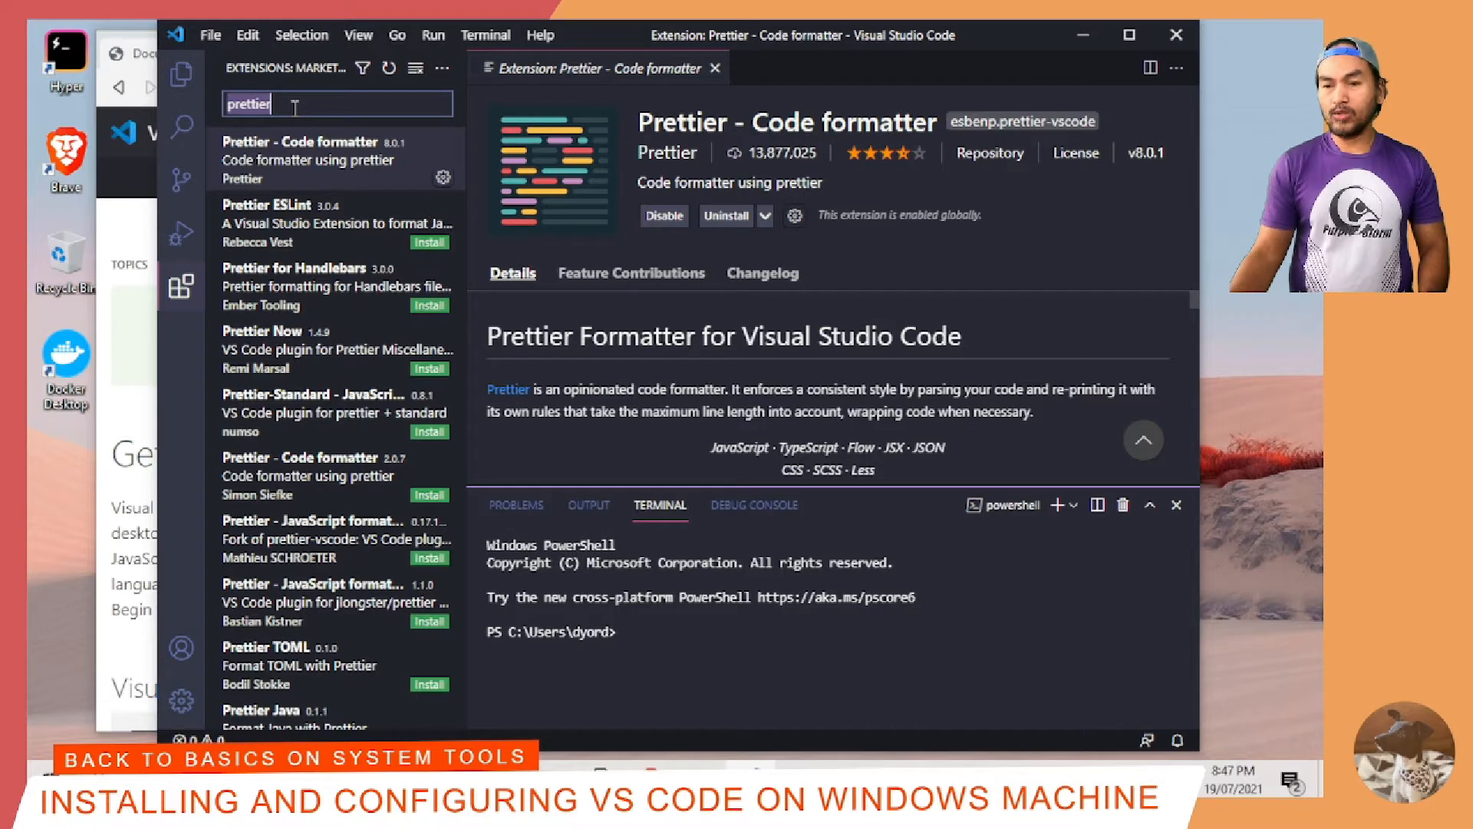
type("b")
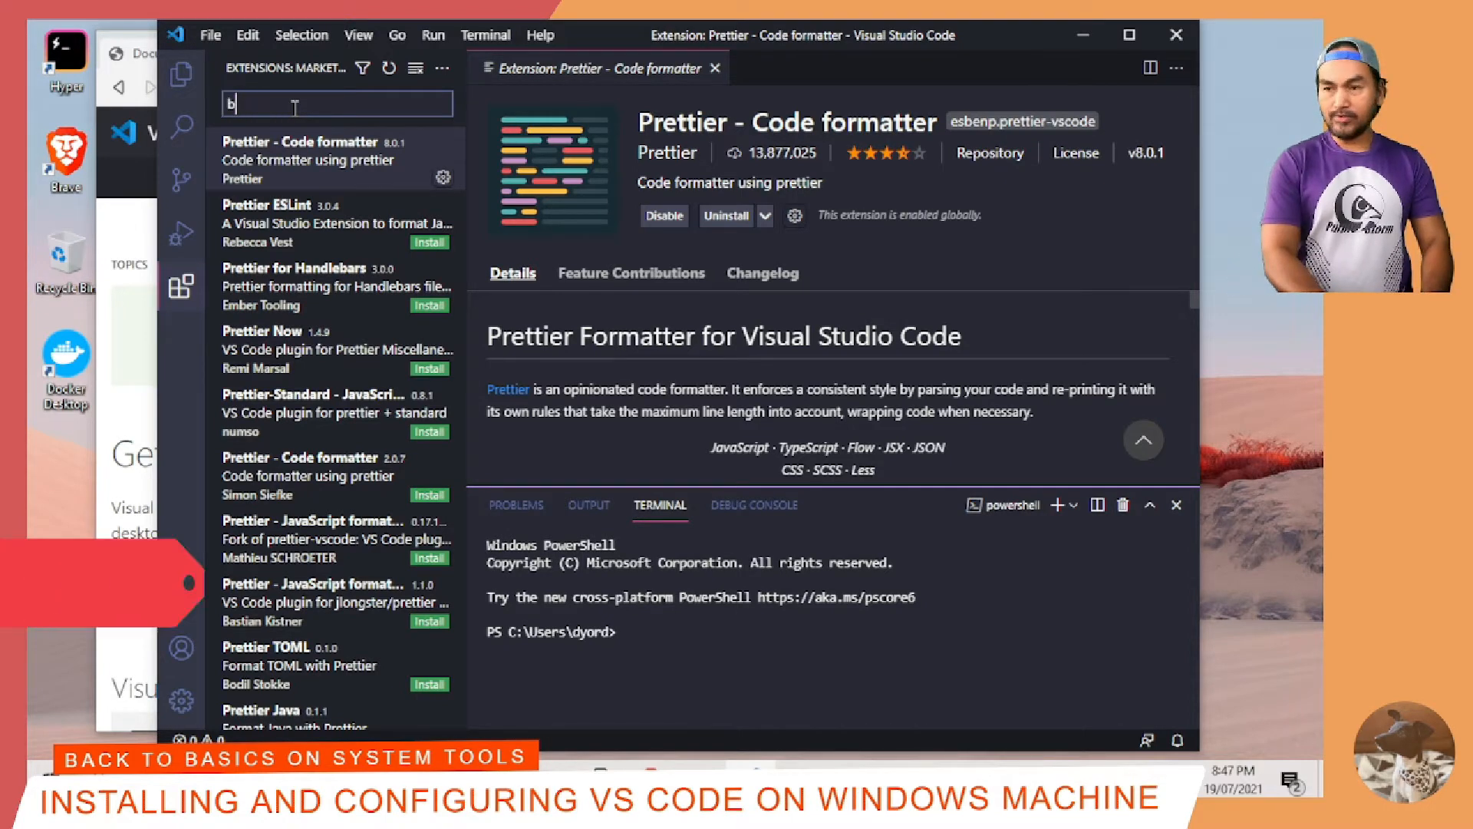
type("racket pair colorizer")
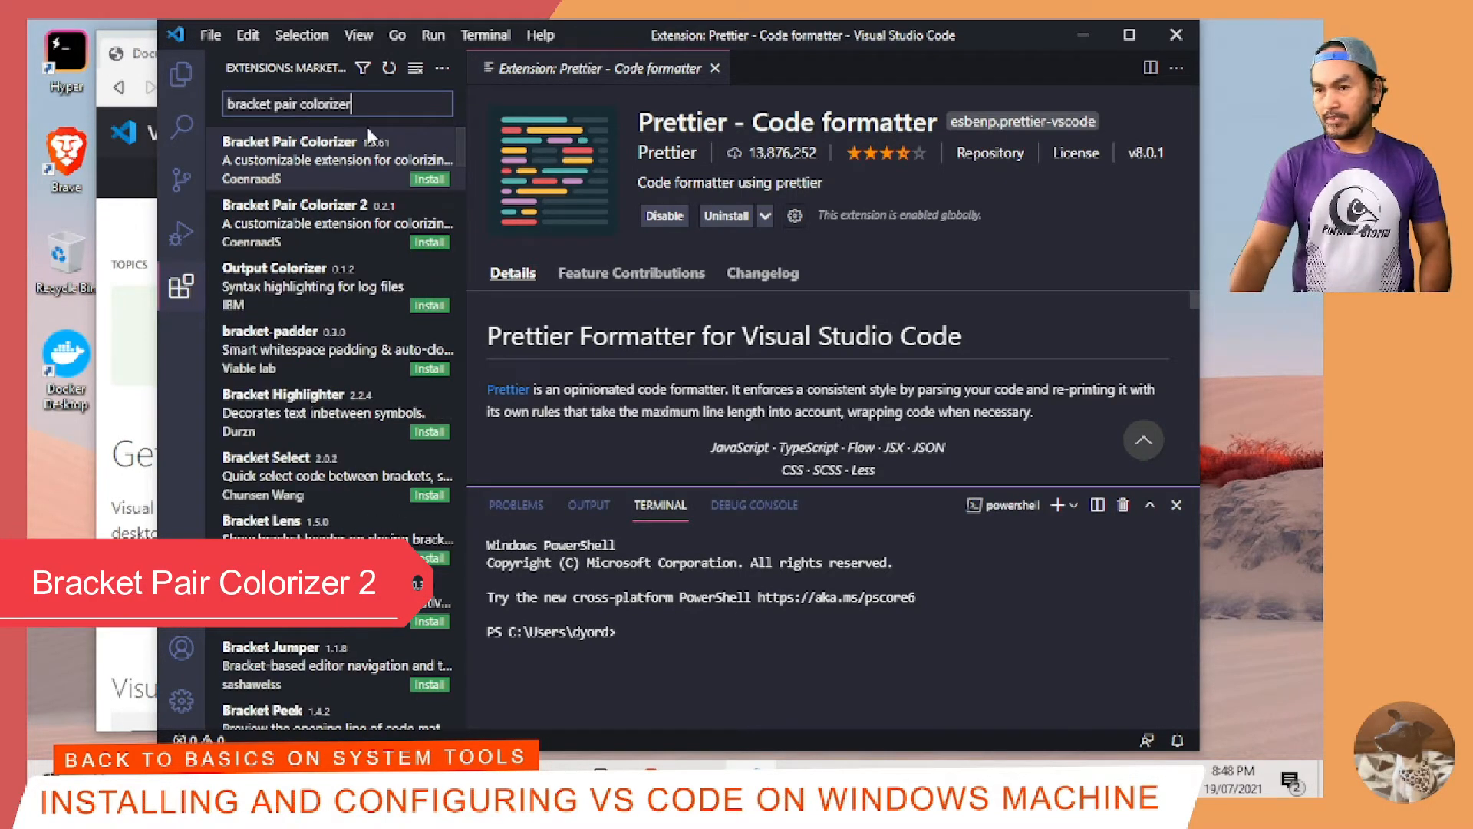
left_click(366, 228)
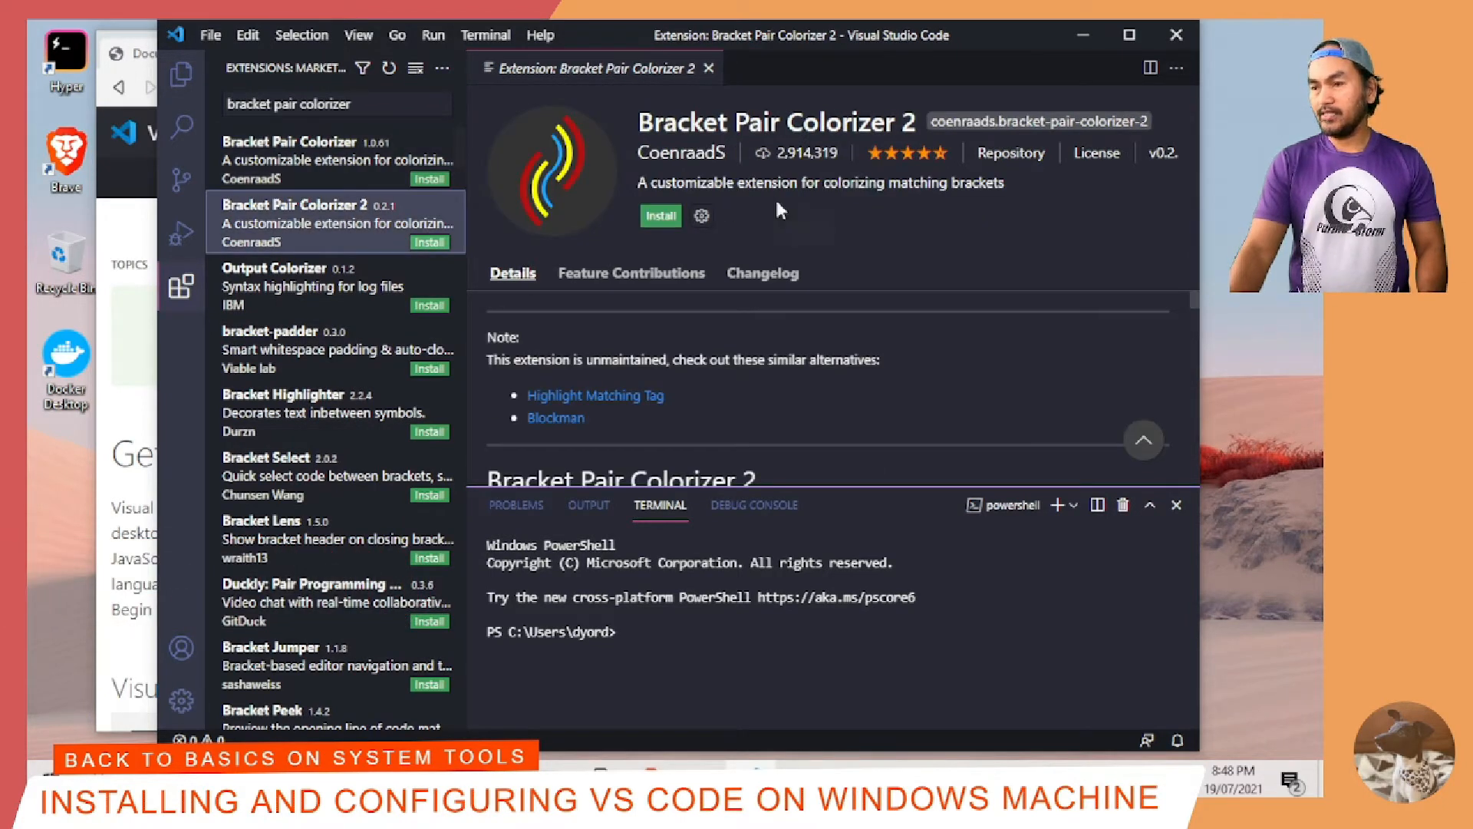
left_click(658, 216)
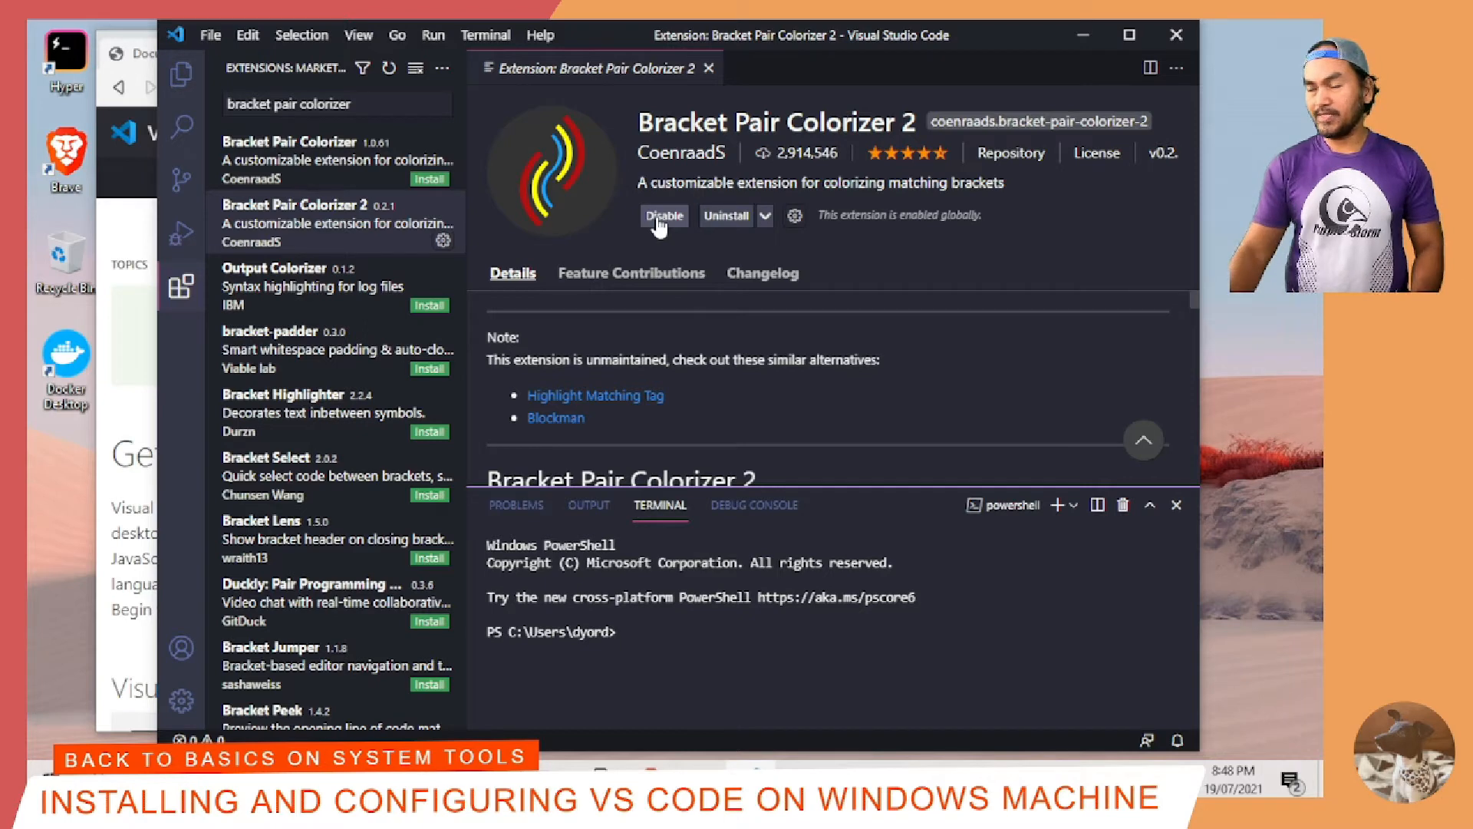
Step: Find "vscode icons" in the marketplace, install the vscode-icons extension and set the file icon theme to VSCode Icons
triple_click(375, 105)
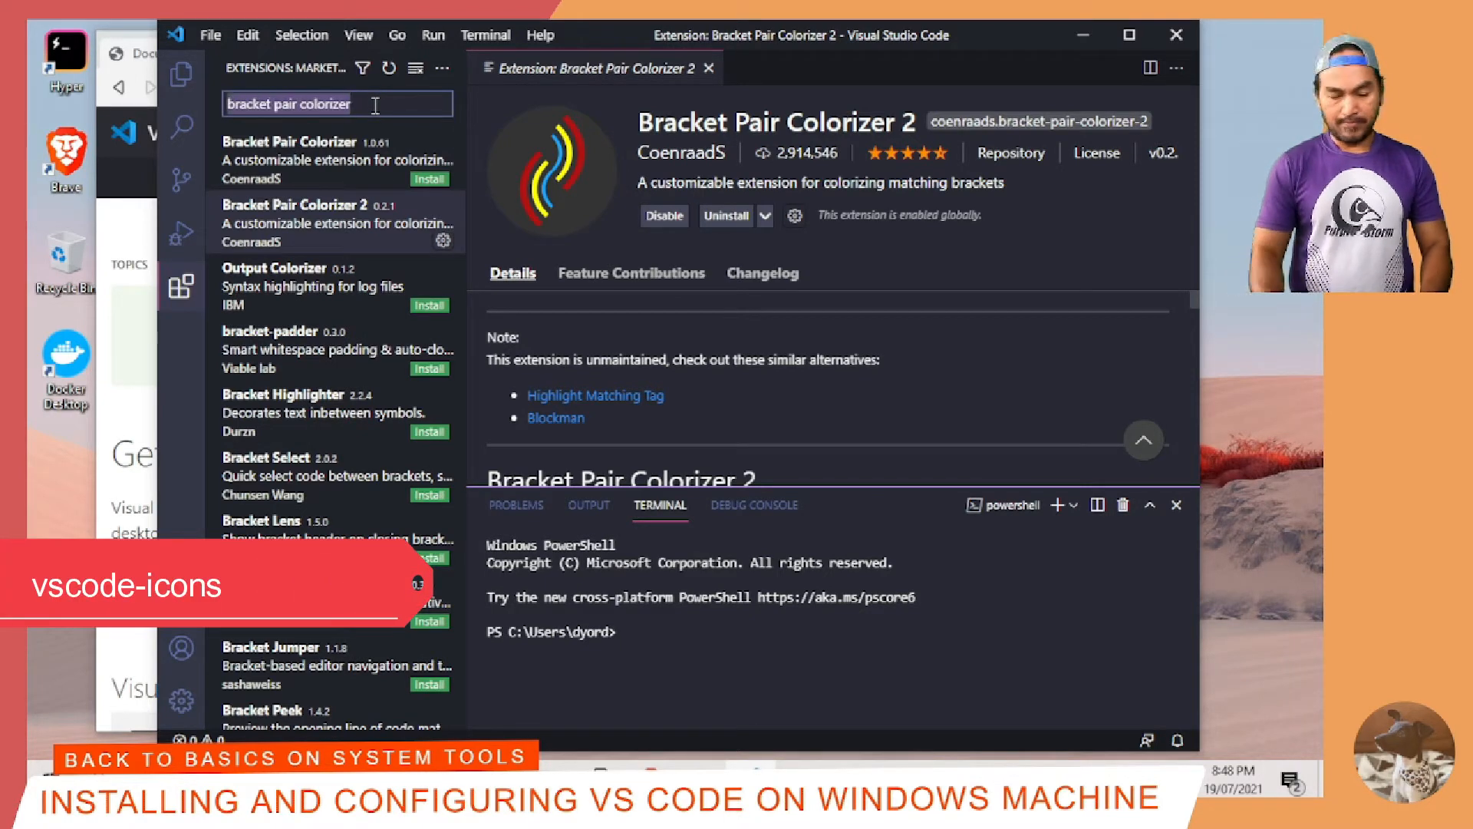
type("vscode icons")
left_click(323, 158)
left_click(664, 216)
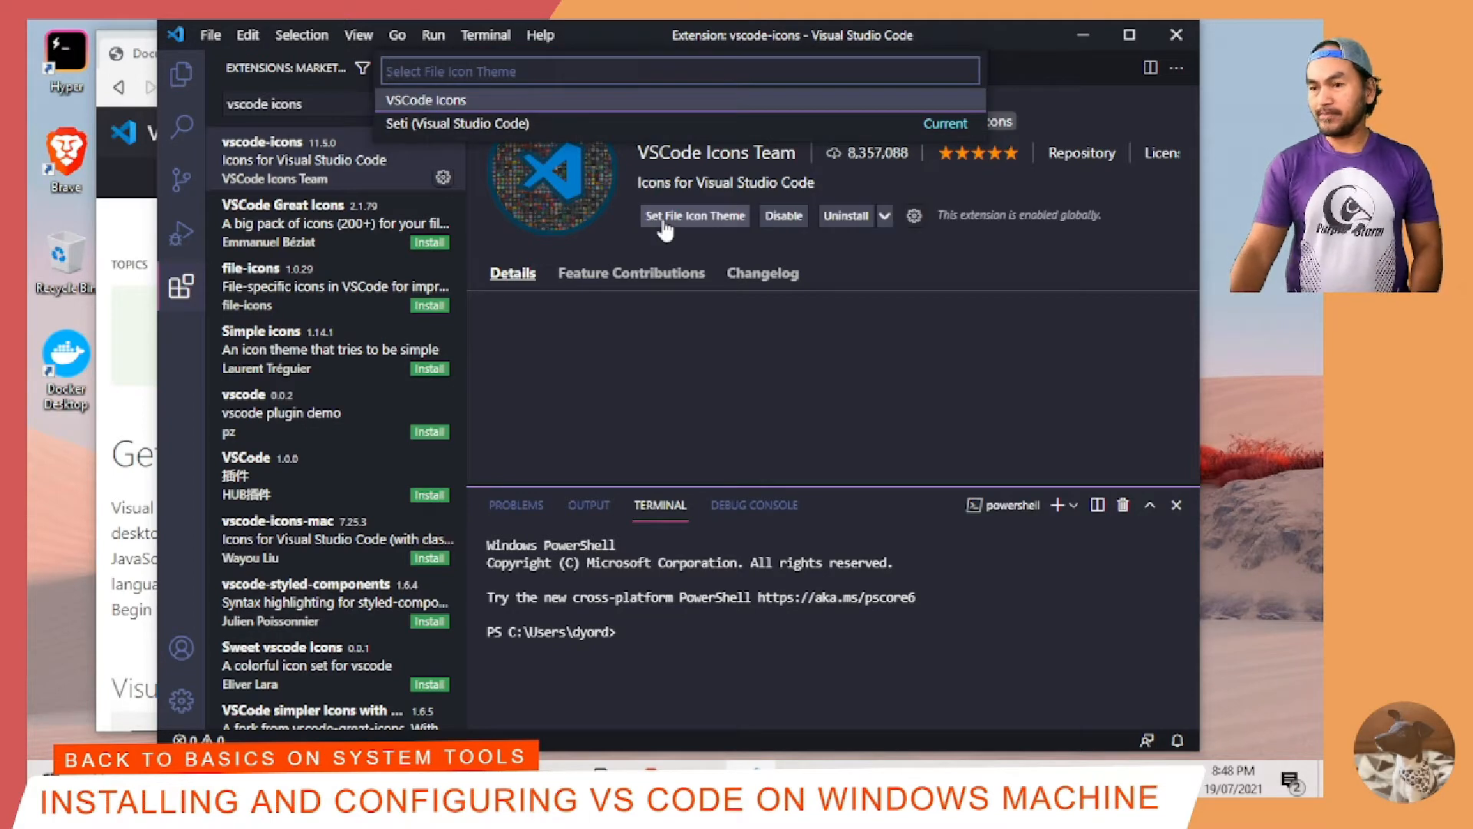
left_click(422, 101)
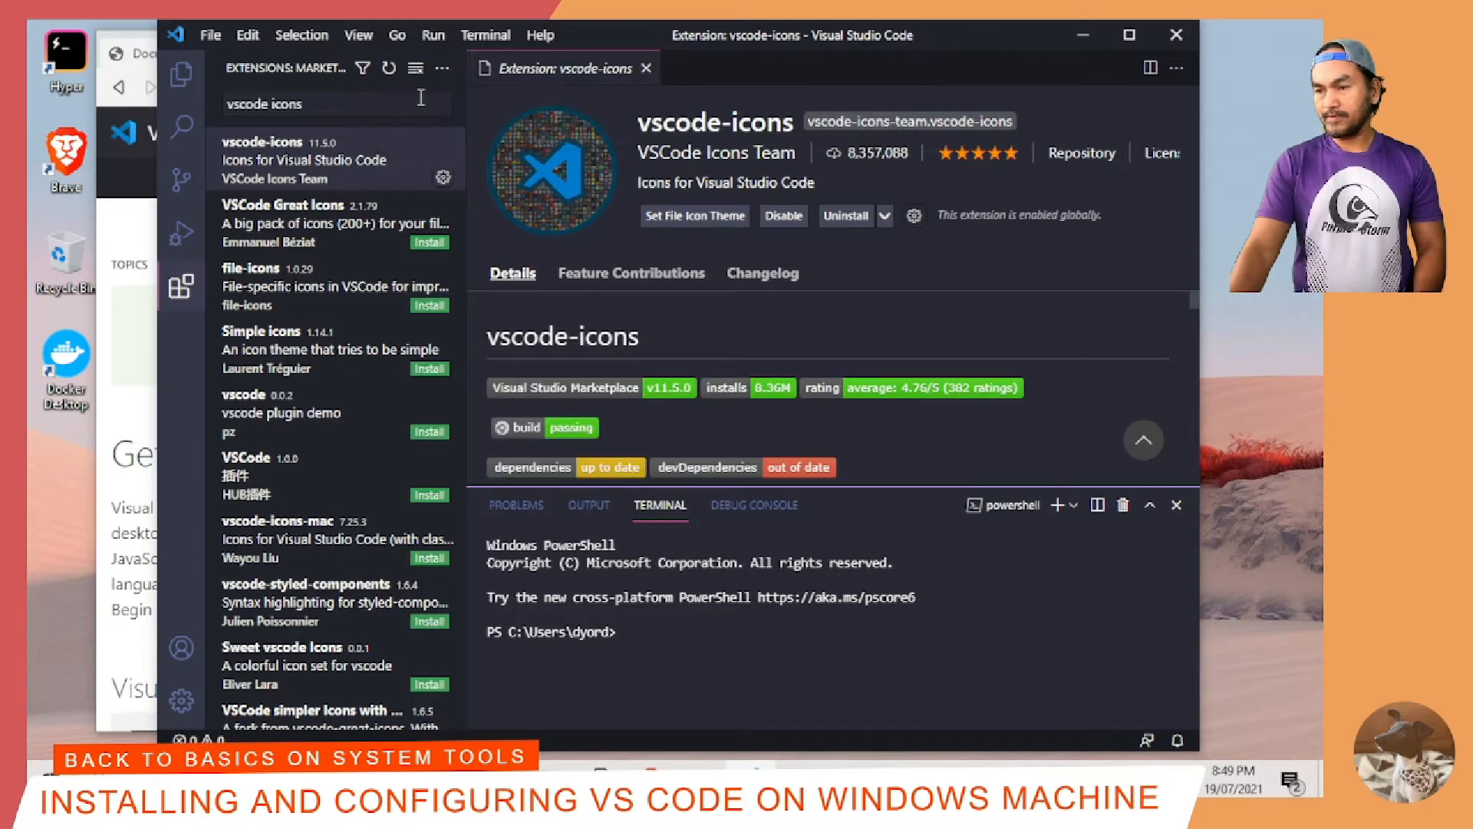
Step: Search the marketplace for "TODO Highlights", install the TODO Highlight extension and close its details page
left_click(370, 106)
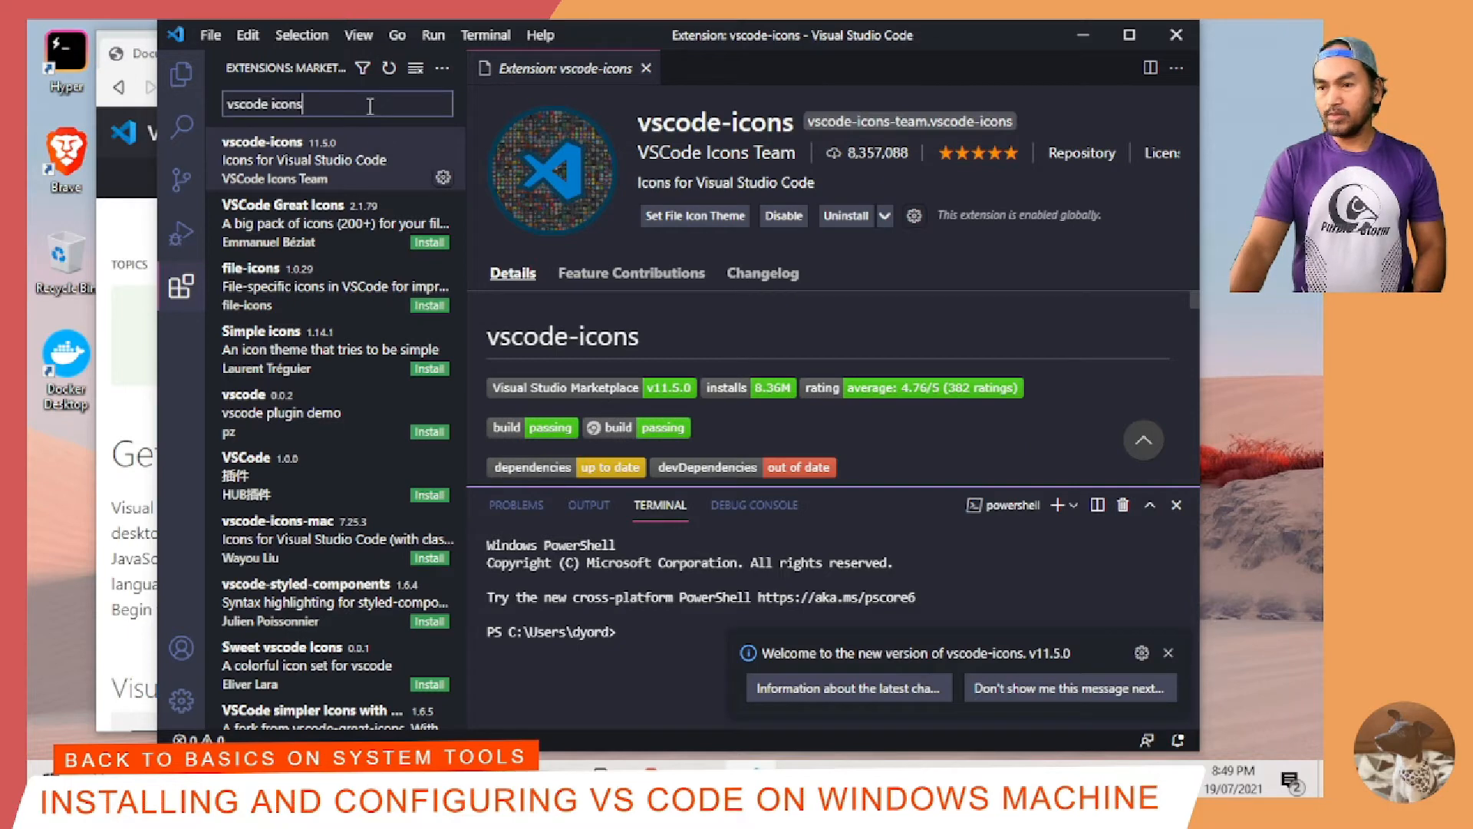
triple_click(370, 107)
type("TODO Highlights")
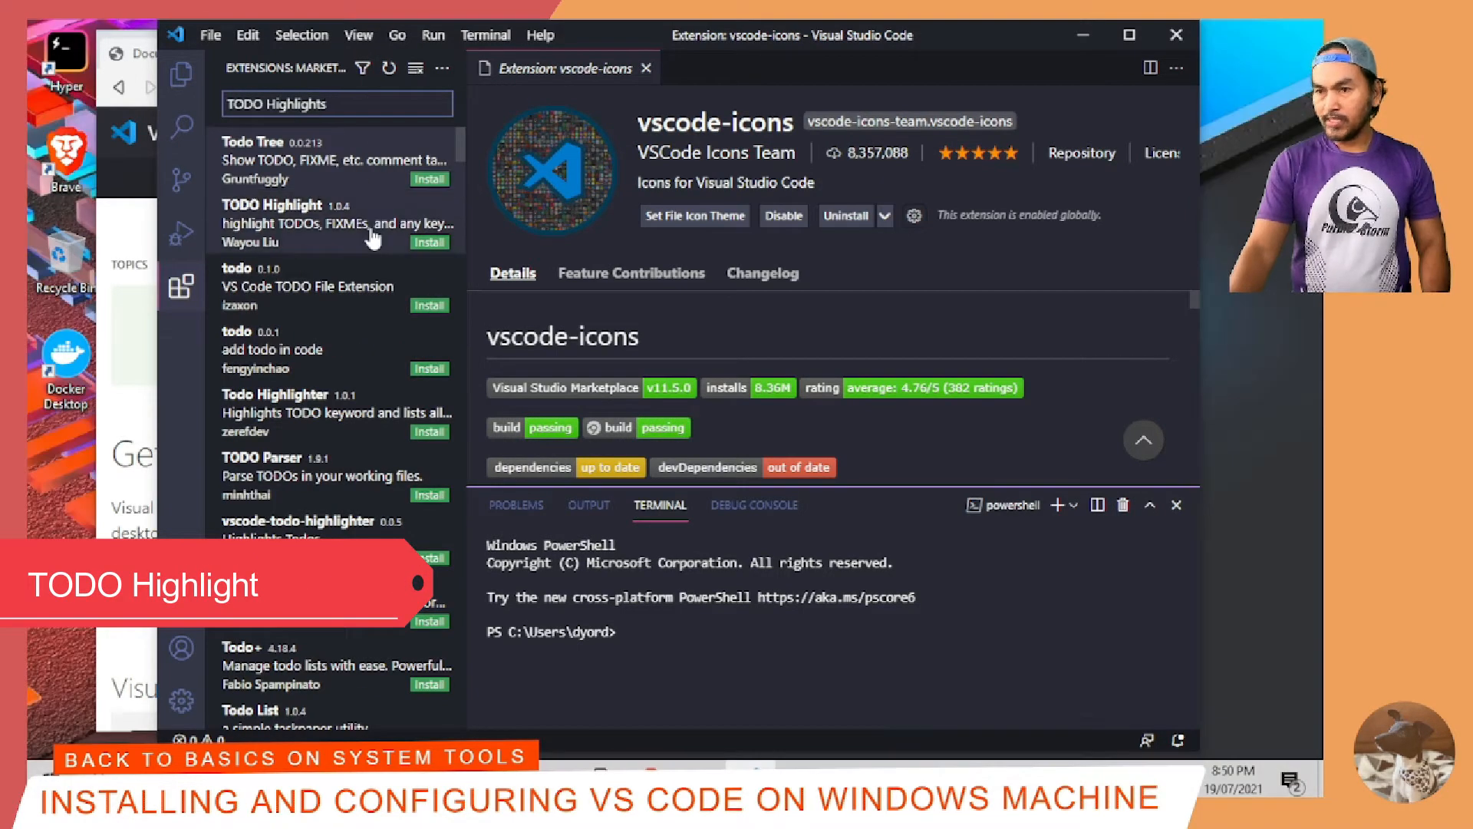
left_click(297, 240)
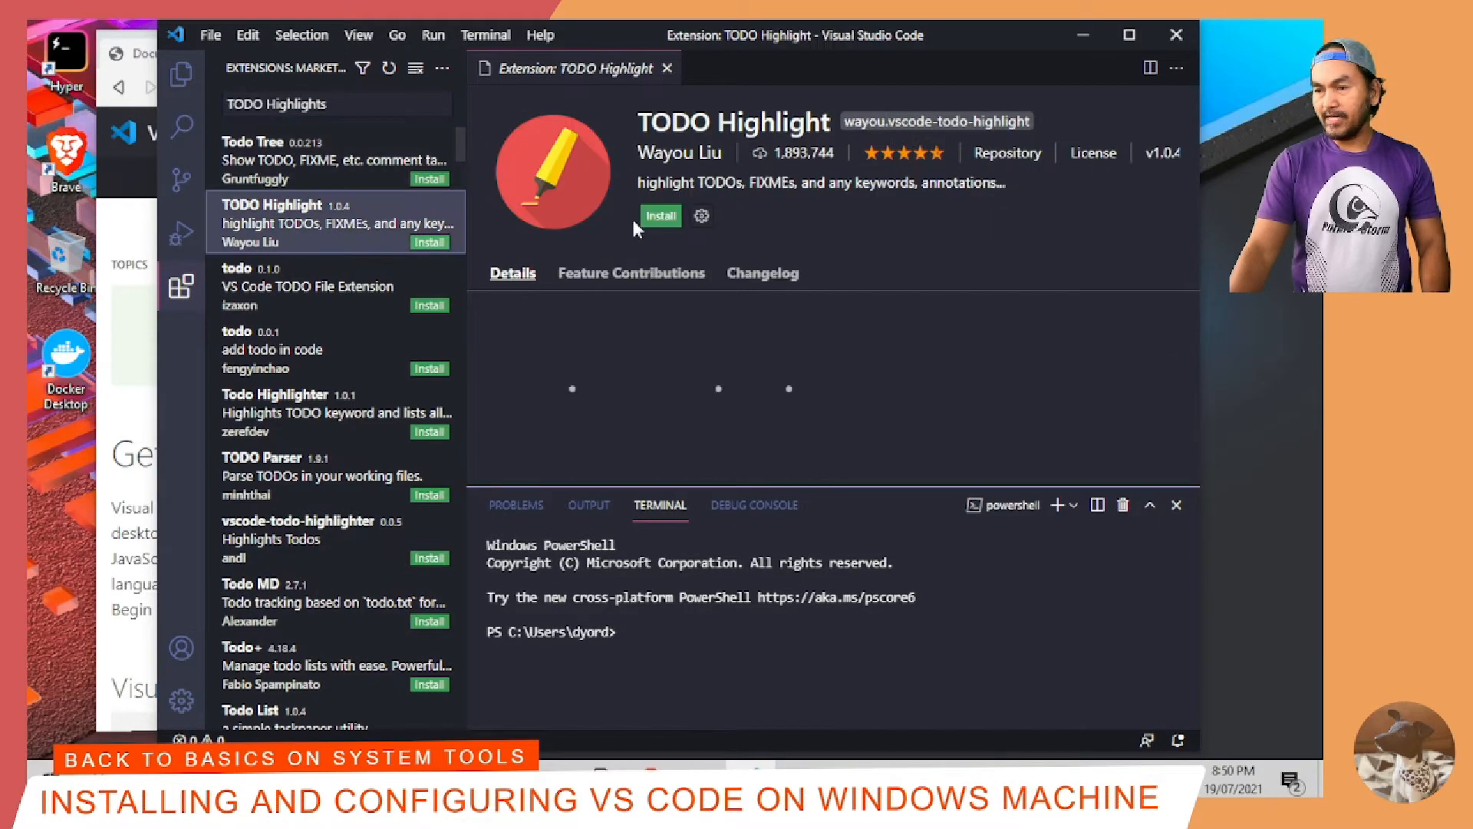
left_click(660, 218)
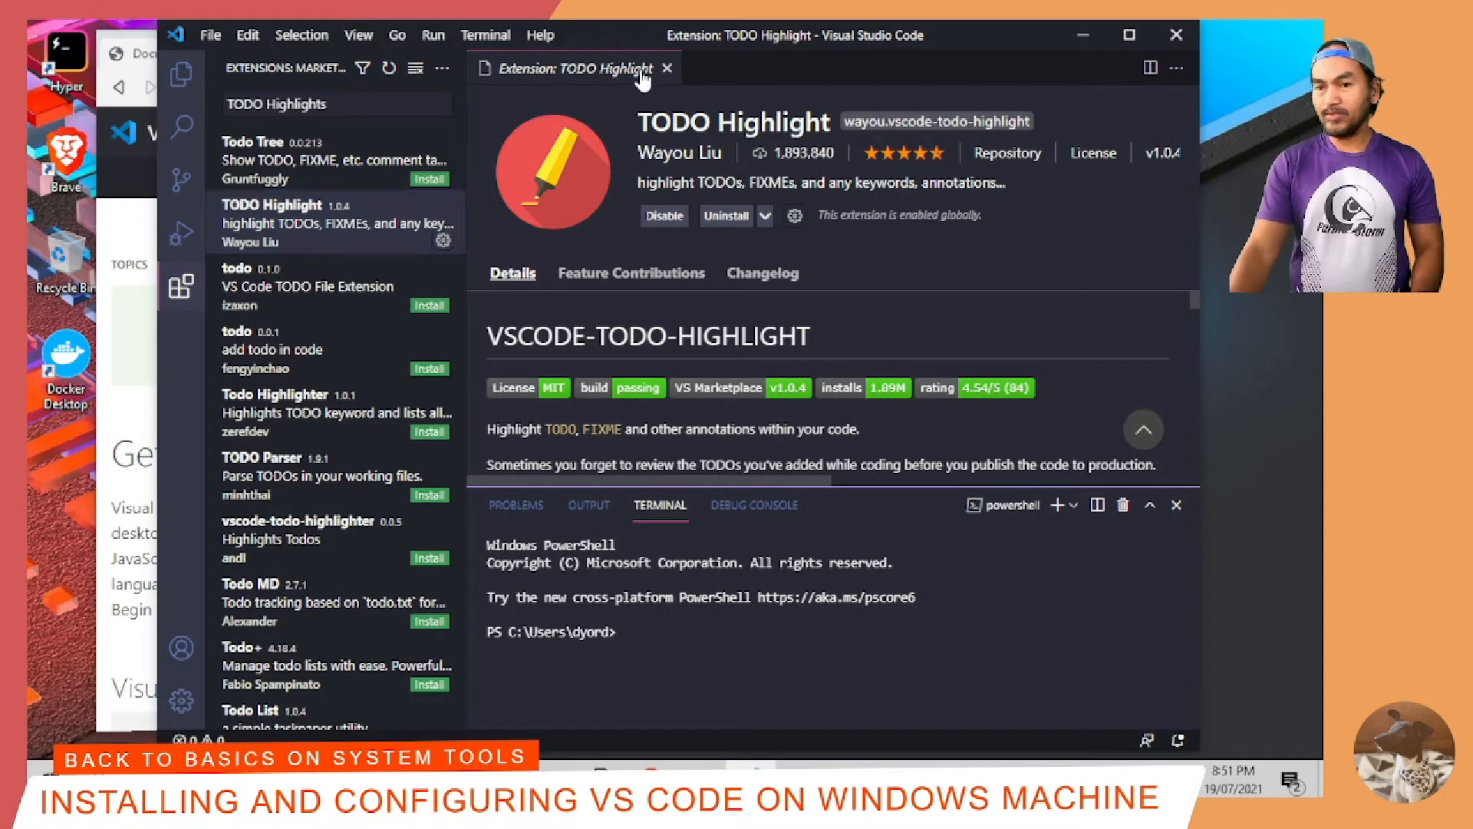
left_click(667, 68)
Step: Search the marketplace for "AWS Toolkits" and install the AWS Toolkit extension
triple_click(351, 112)
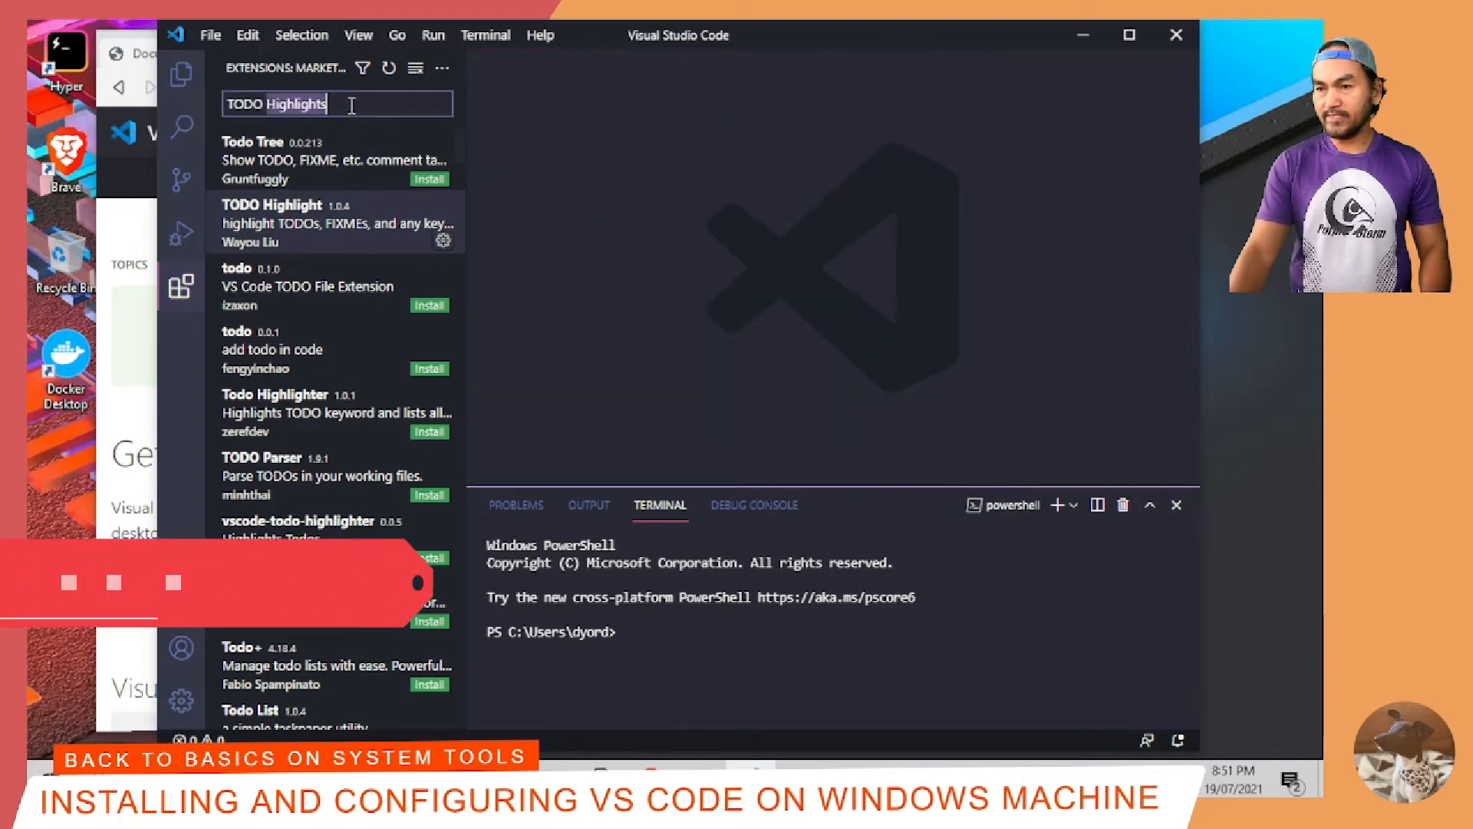
type("AWS Toolkits")
left_click(361, 150)
left_click(660, 217)
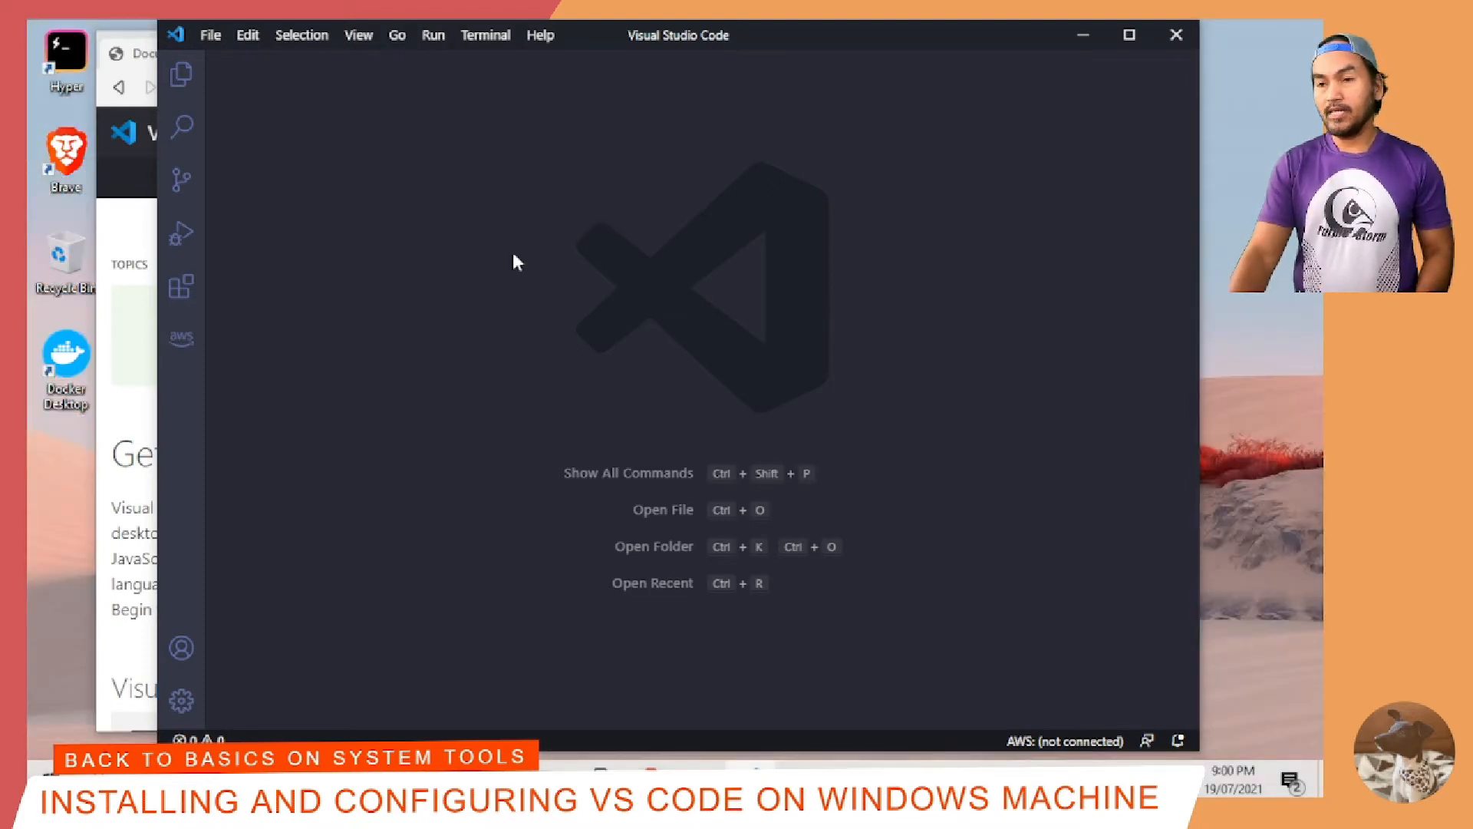
Step: Open a new integrated PowerShell terminal in the editor window
left_click(482, 36)
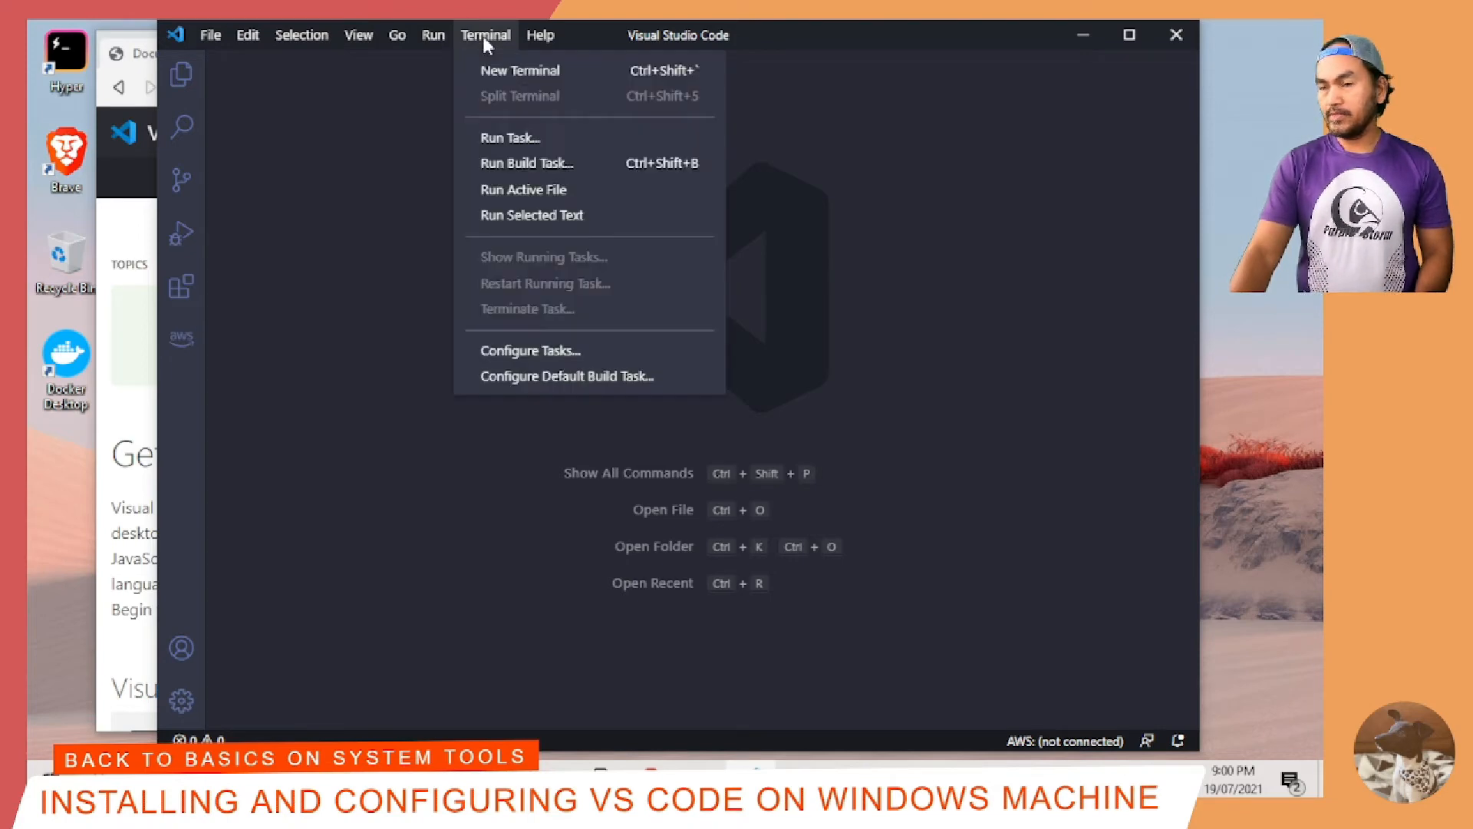
left_click(520, 70)
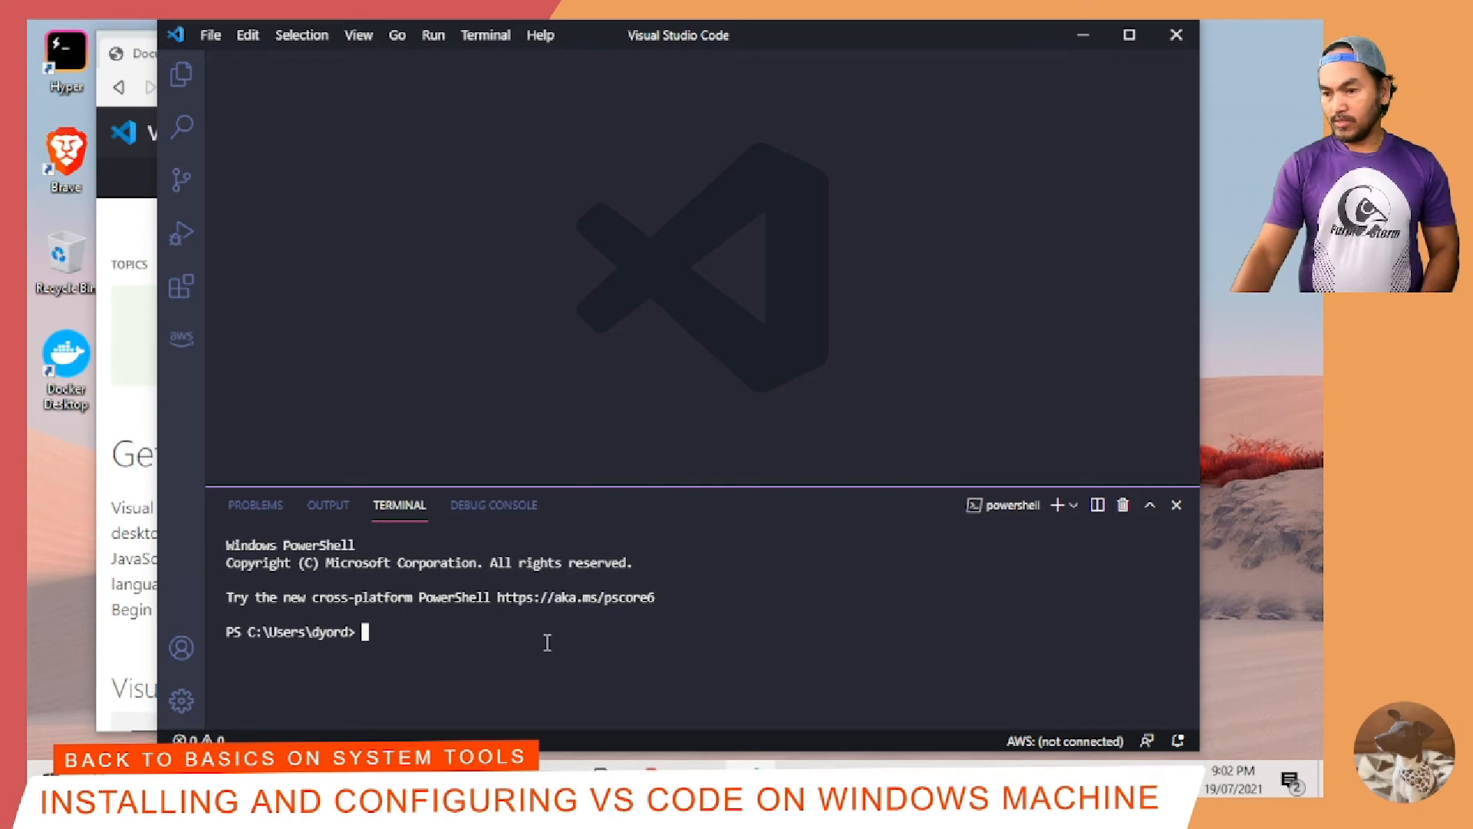
Step: Hide the terminal panel, set the default terminal profile to Ubuntu-20.04 (WSL) and open a new integrated terminal
key("ctrl+grave")
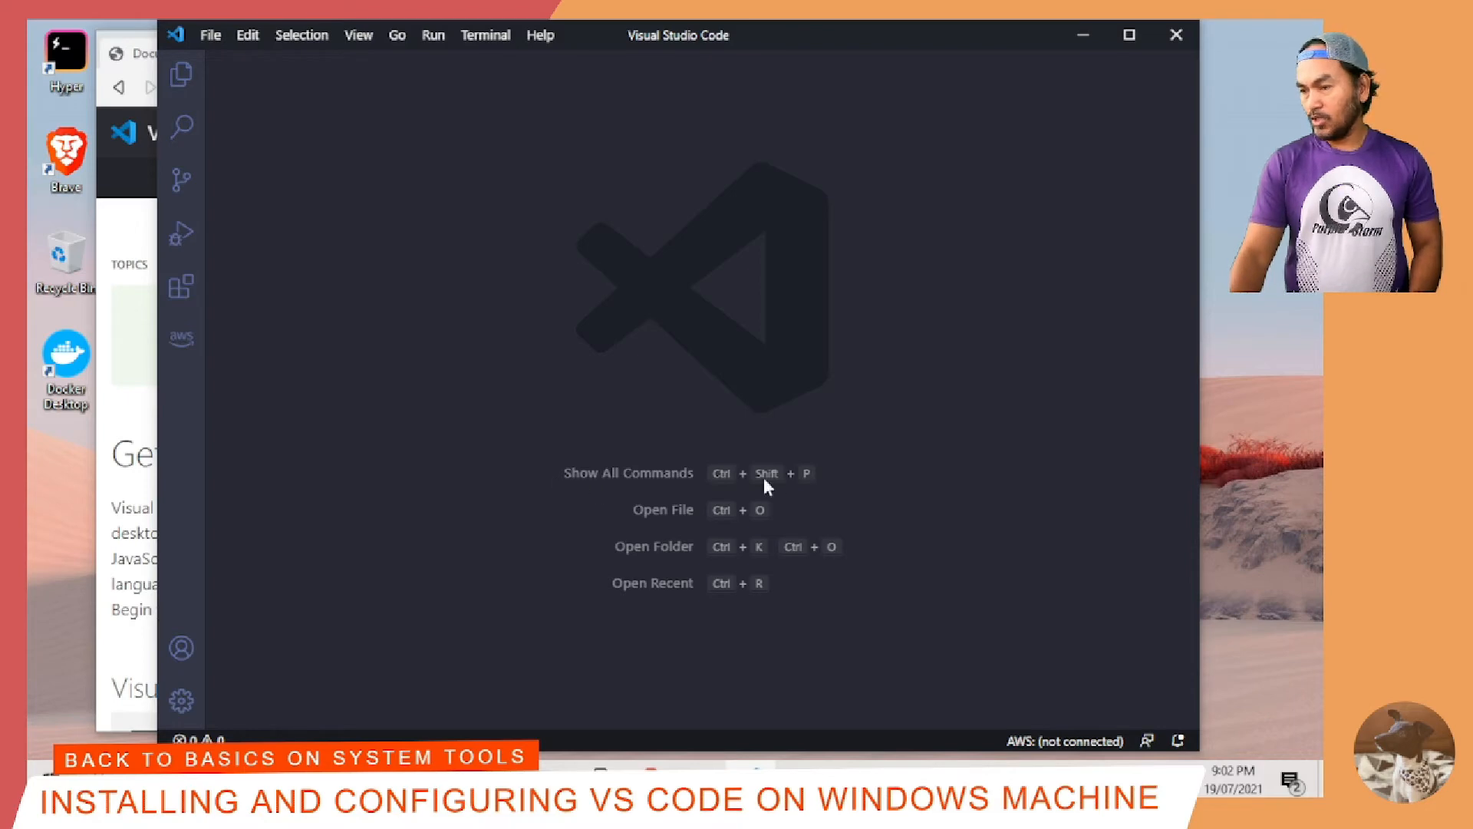
key("ctrl+shift+p")
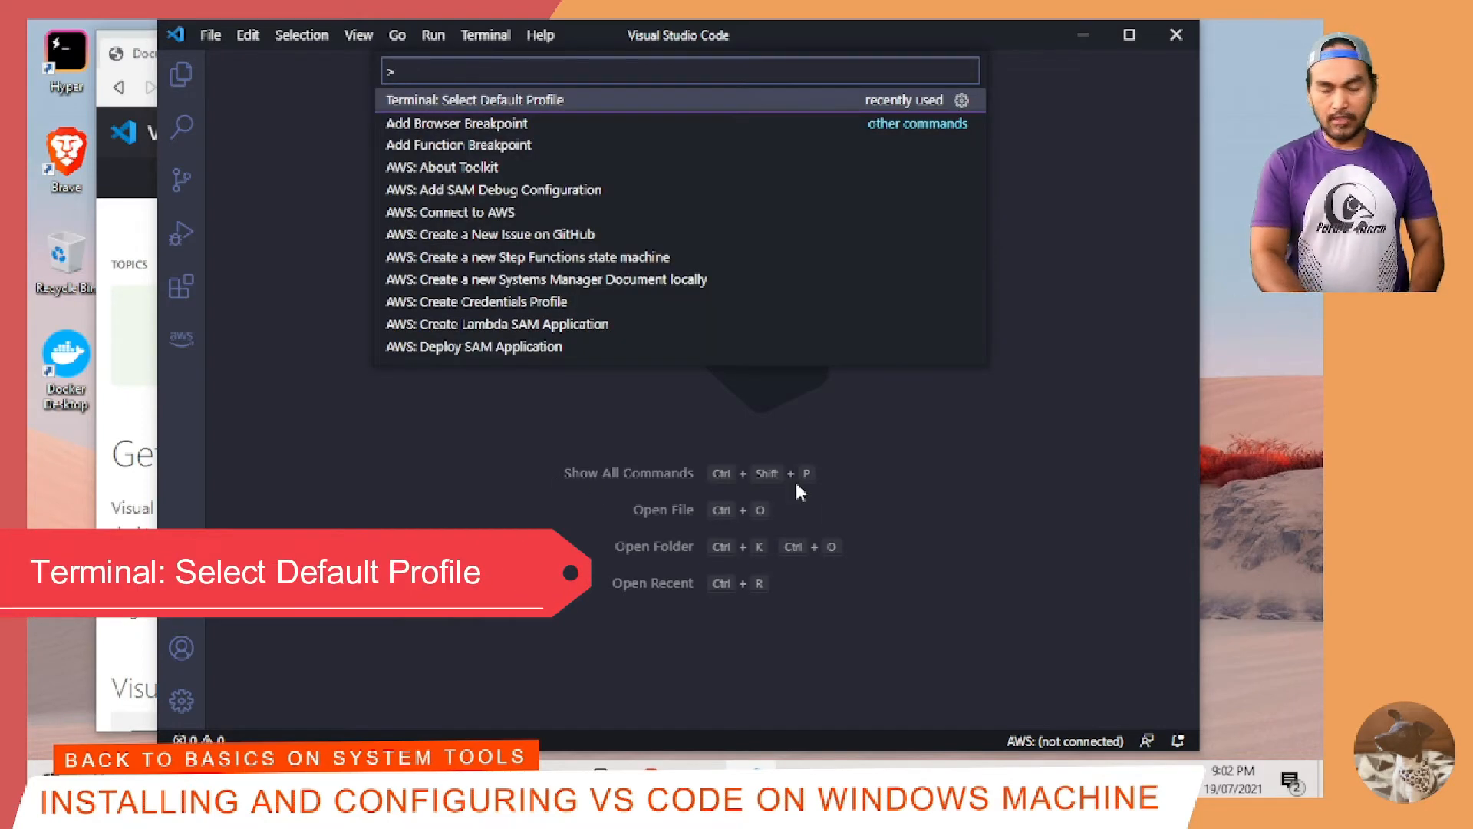
type("Terminal: select defau")
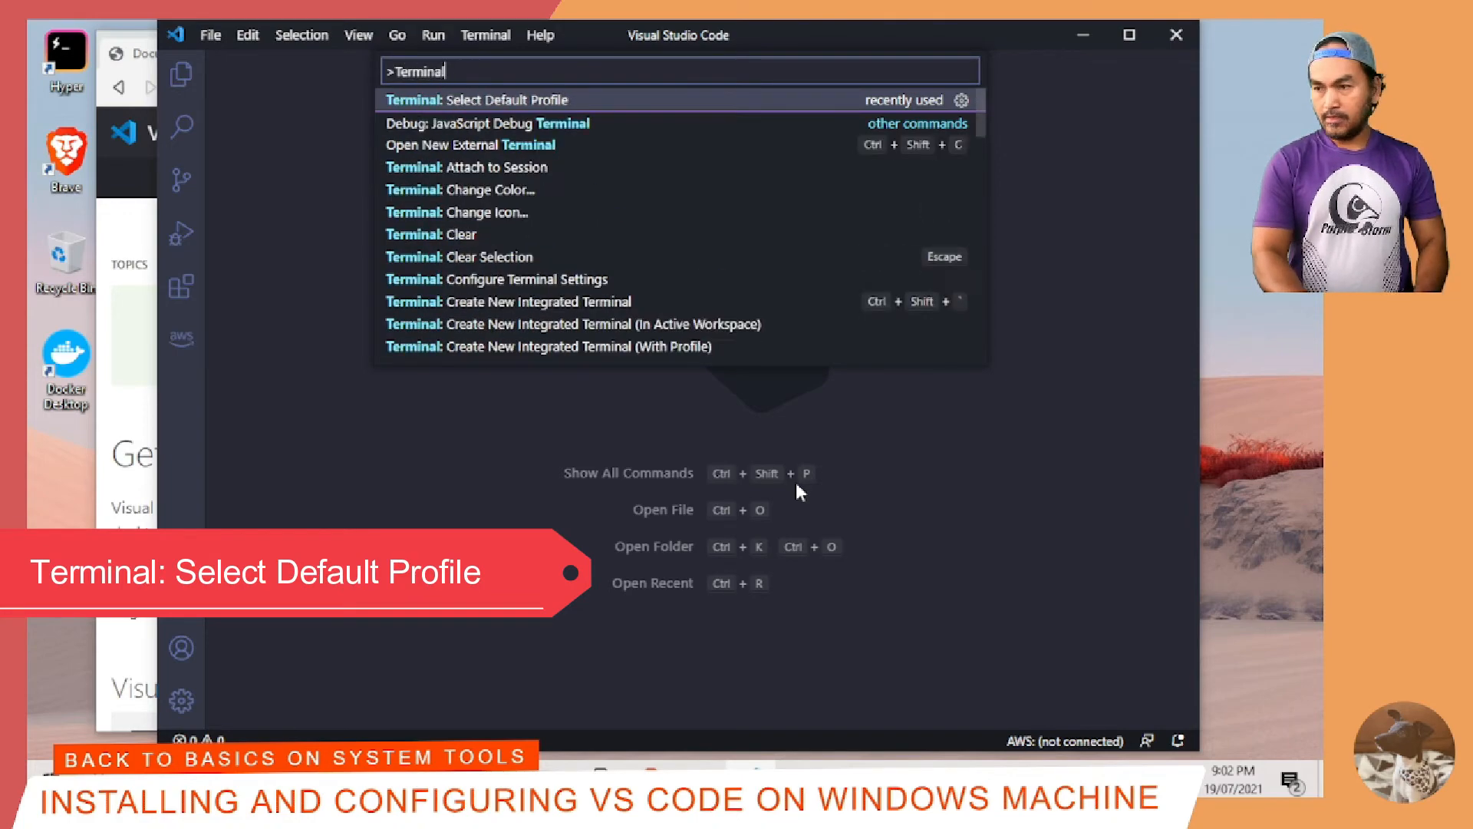
key("Return")
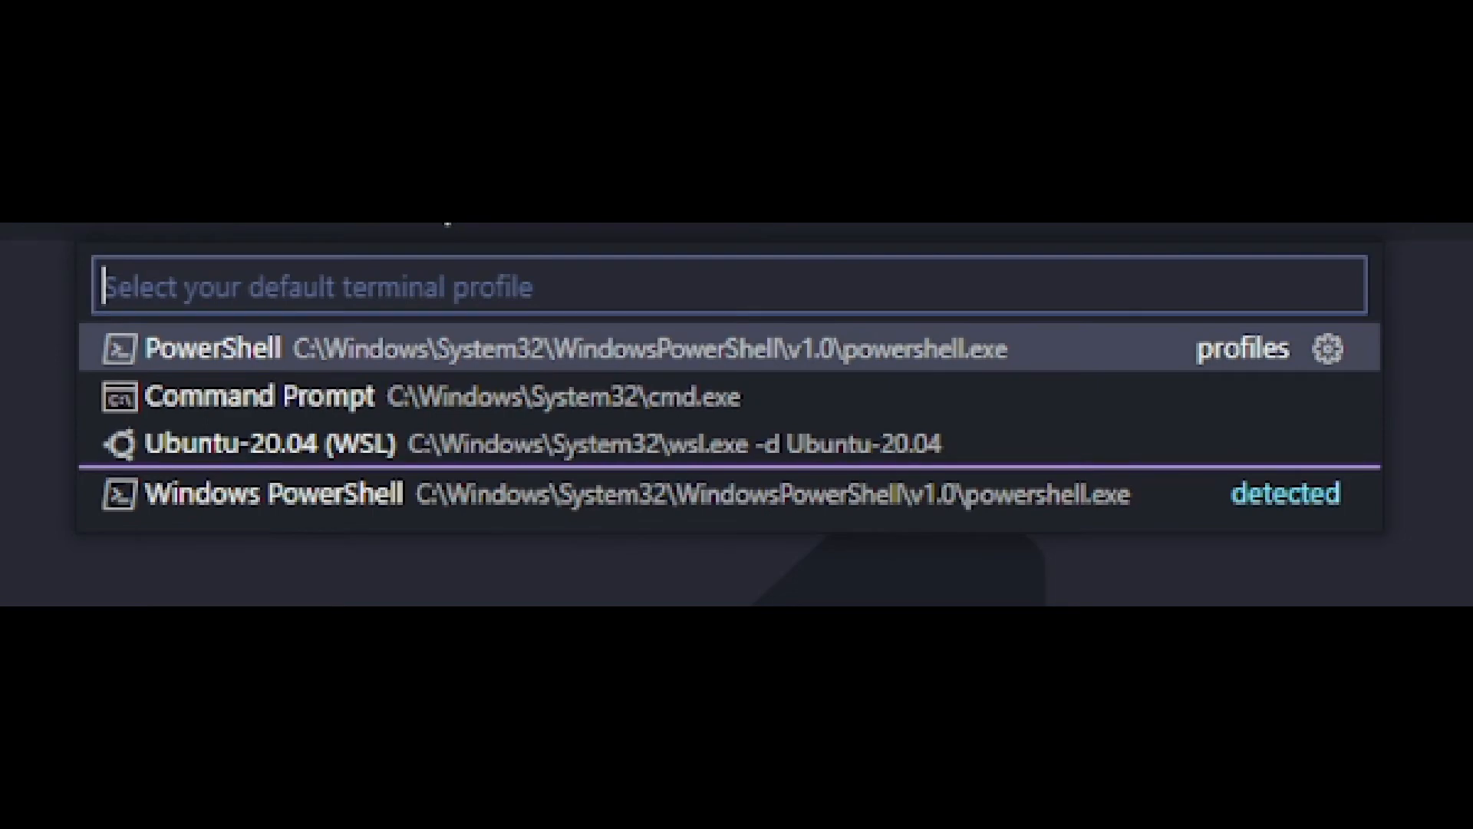
key("Down")
key("Down")
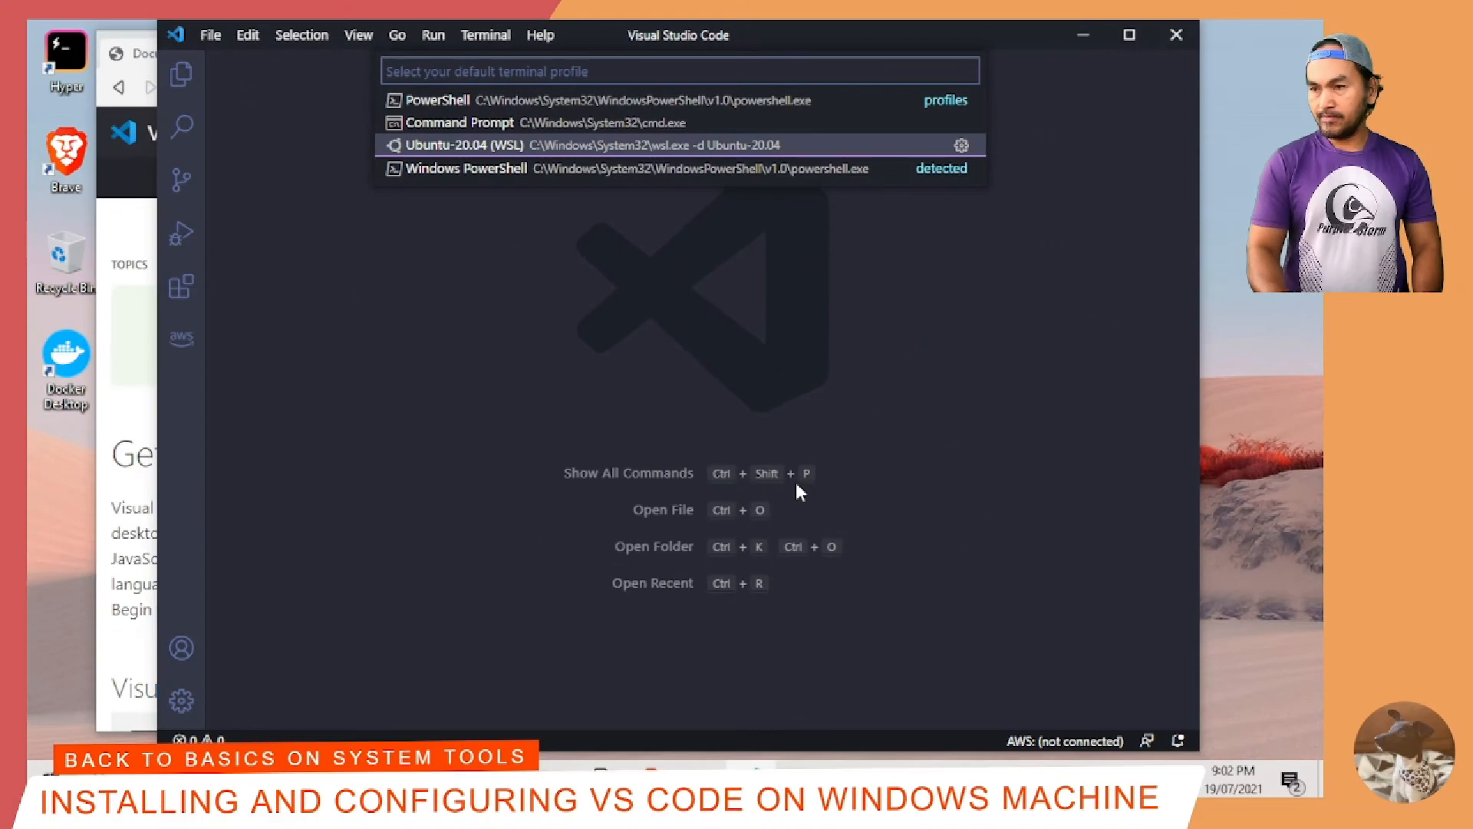
key("Return")
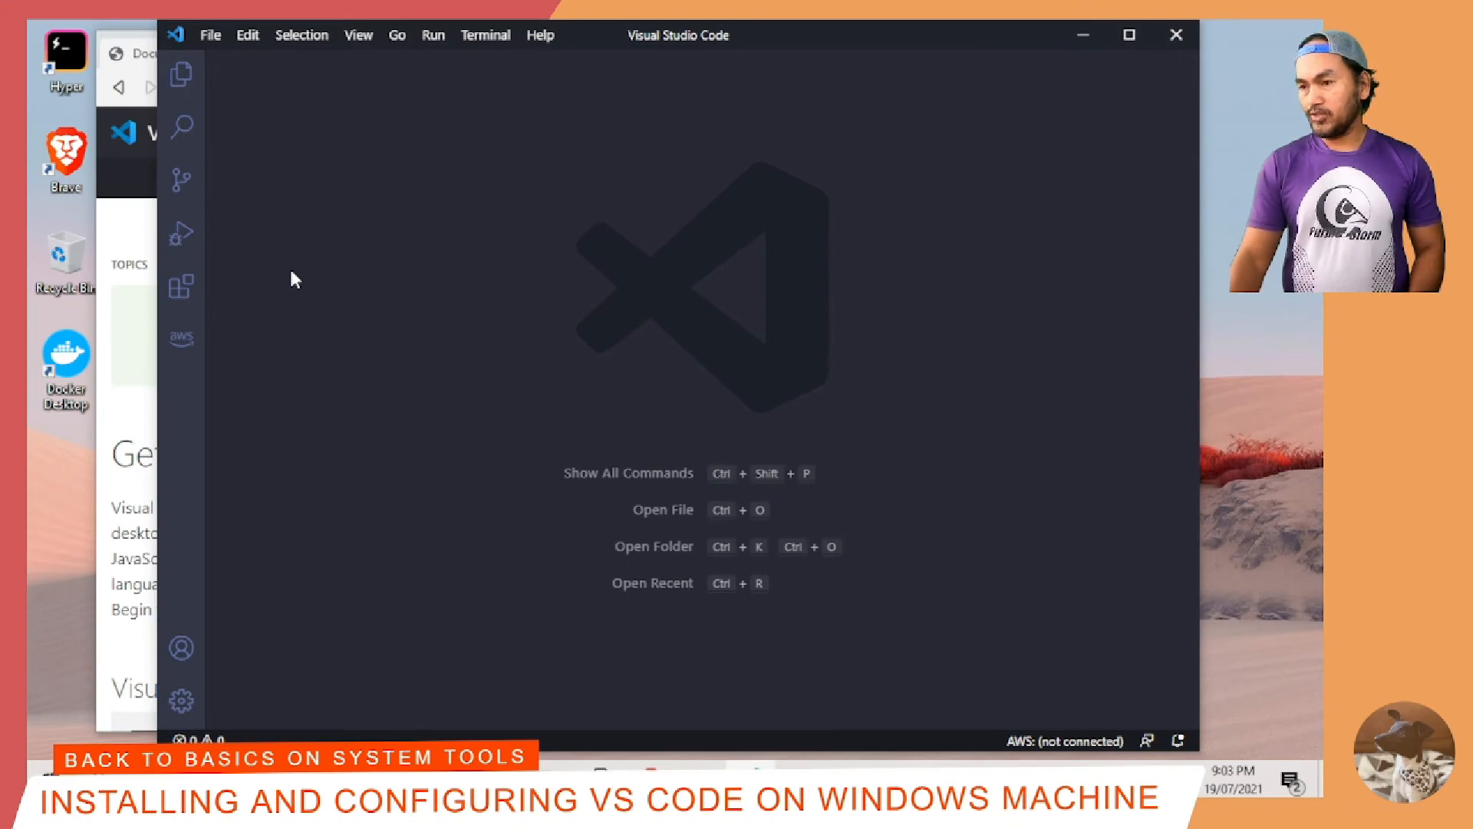
left_click(485, 35)
left_click(514, 69)
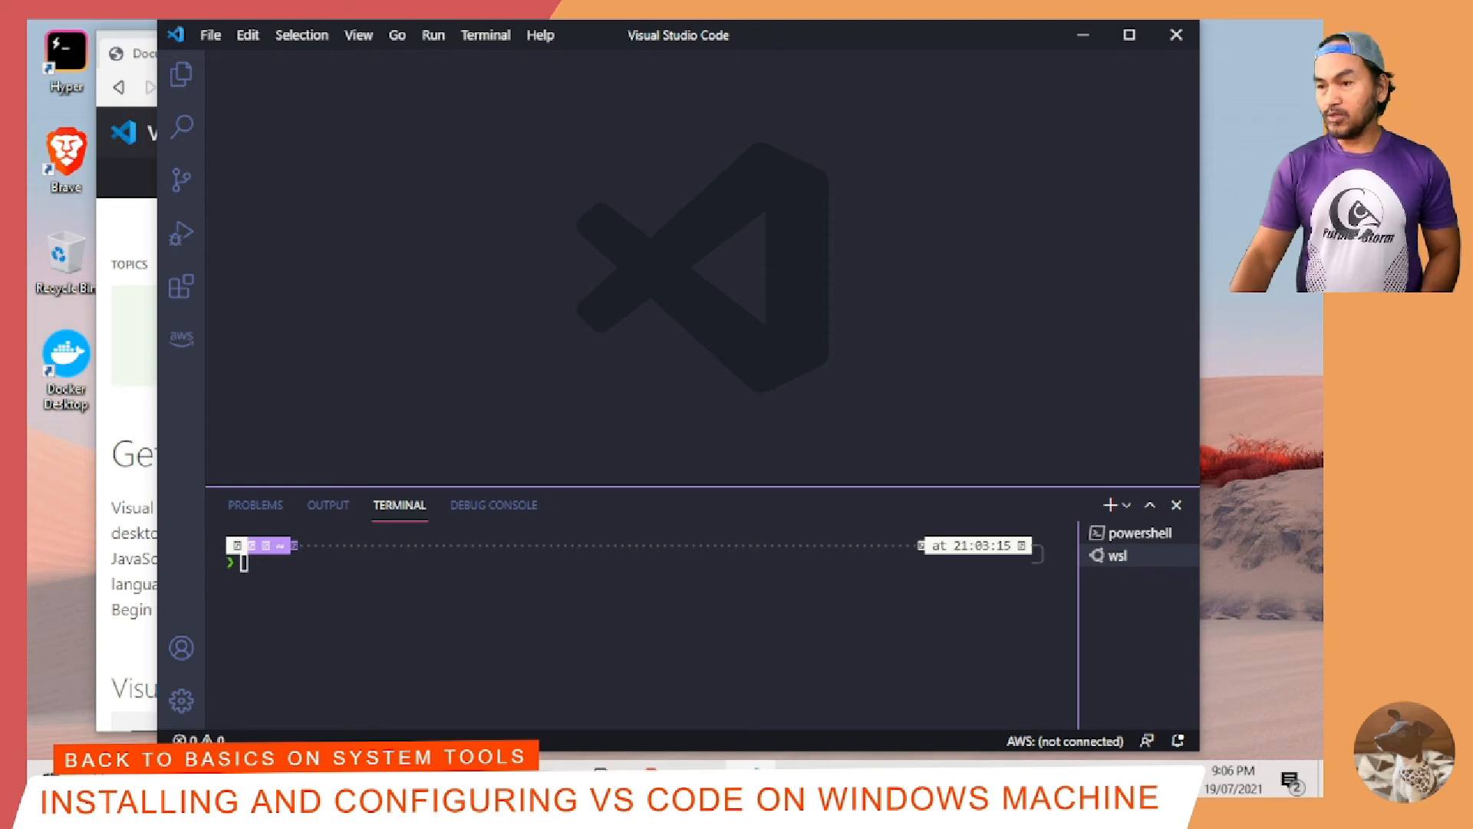
Step: Find the integrated terminal's Font Family in the user settings by searching "terminal integrated fontfa" and set it to MesloLGS NF
left_click(208, 37)
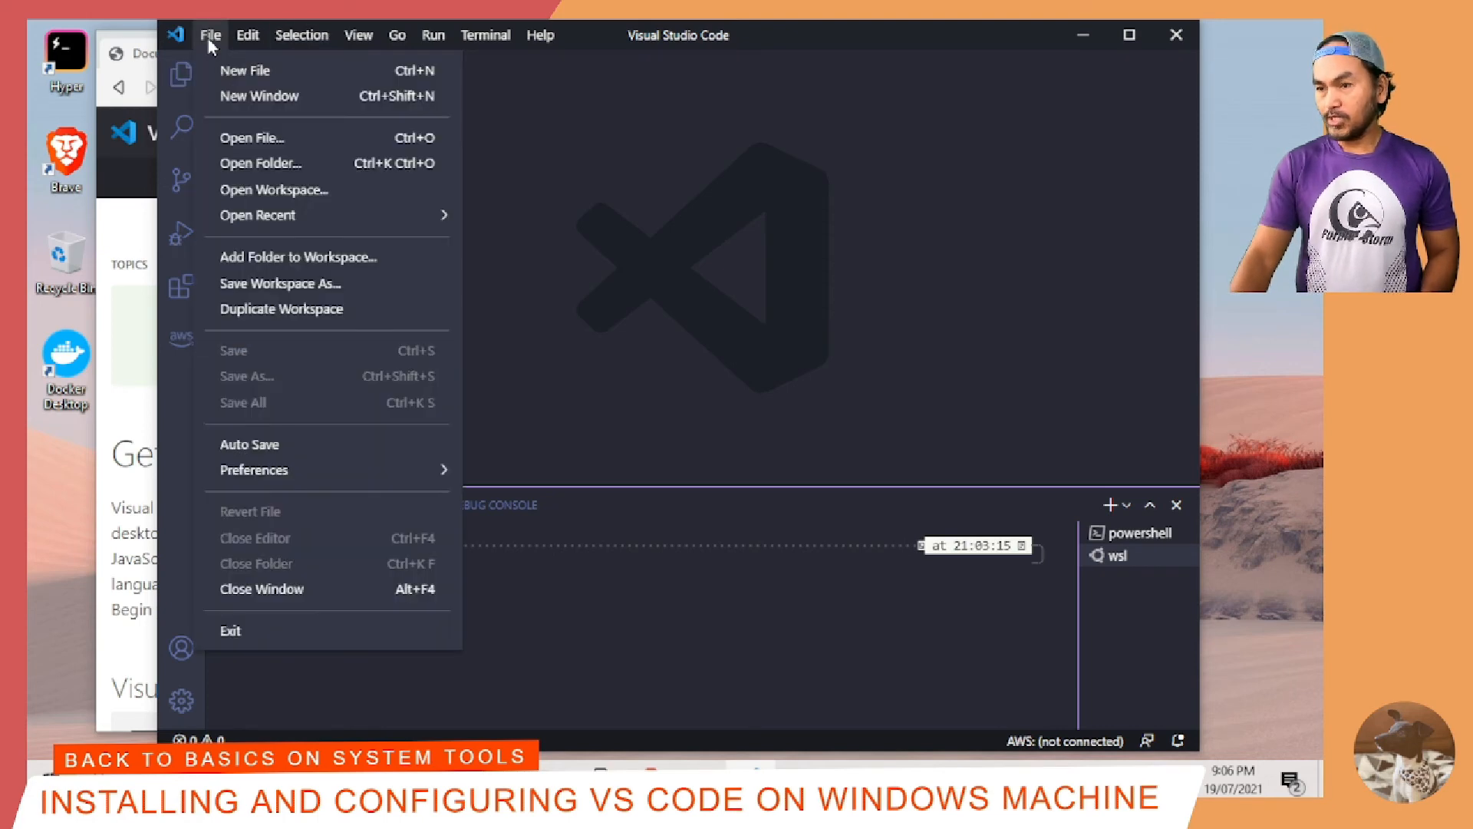
left_click(209, 37)
left_click(209, 37)
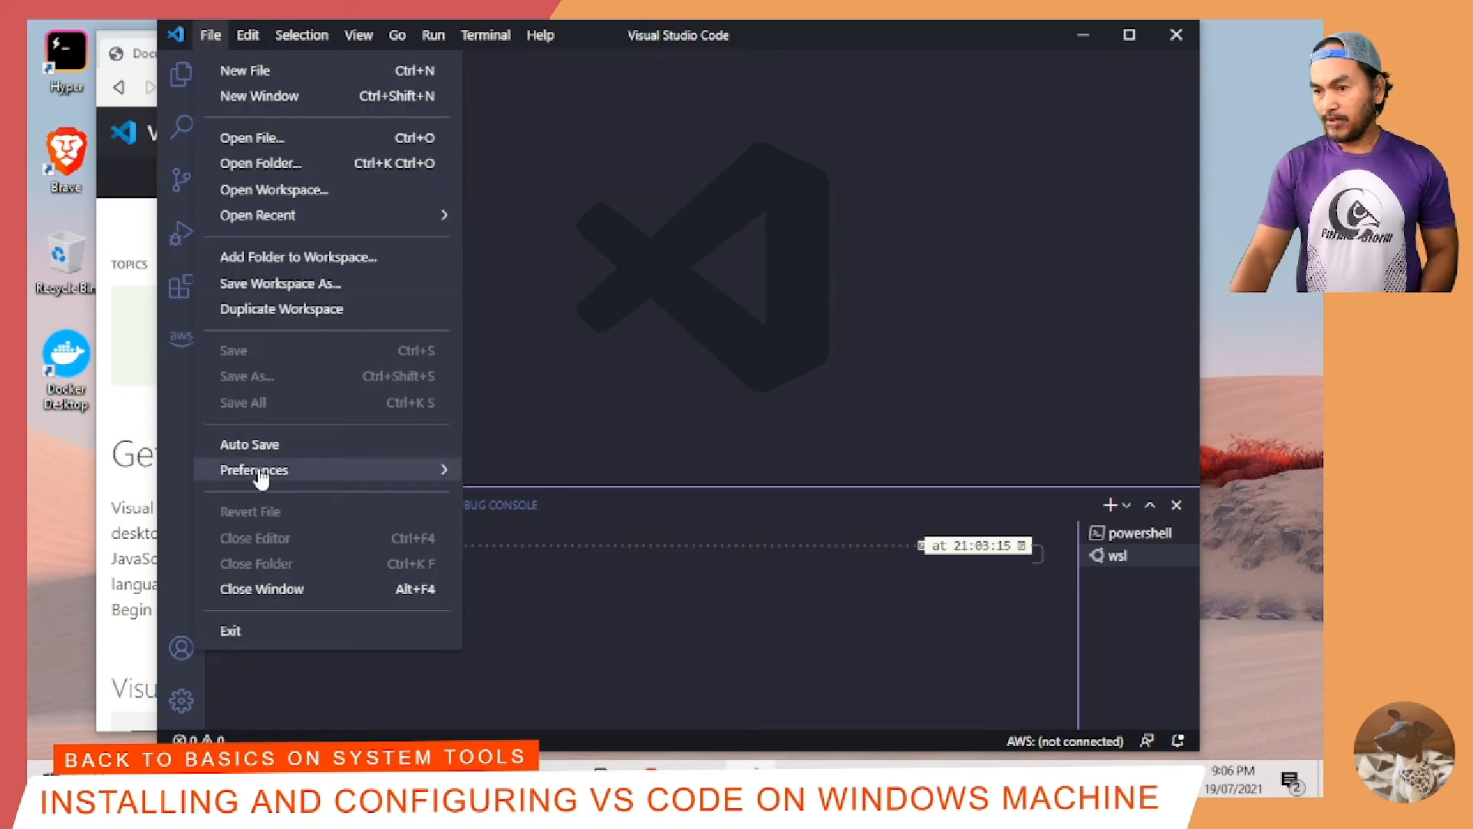
mouse_move(259, 472)
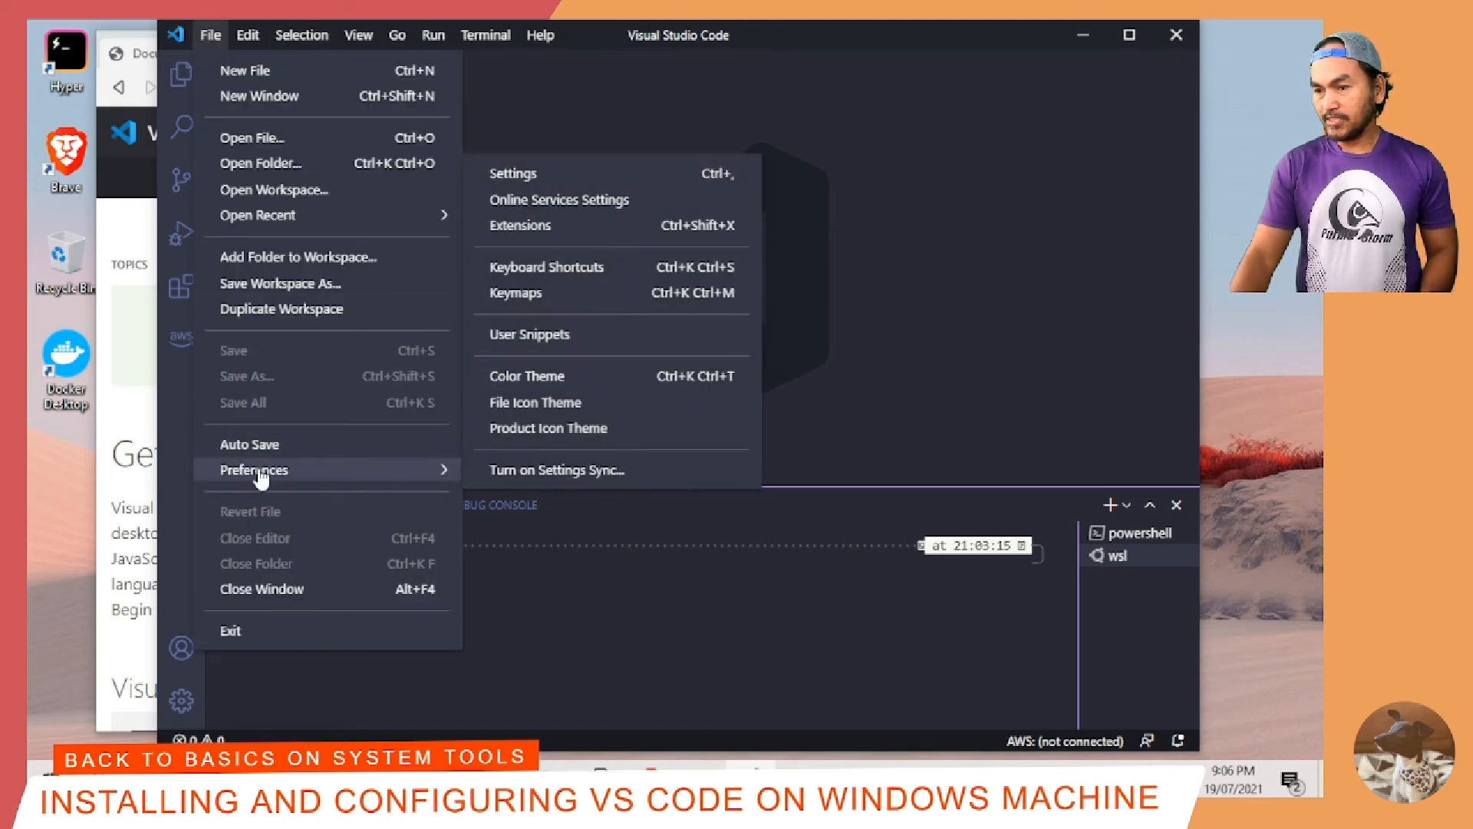
left_click(635, 183)
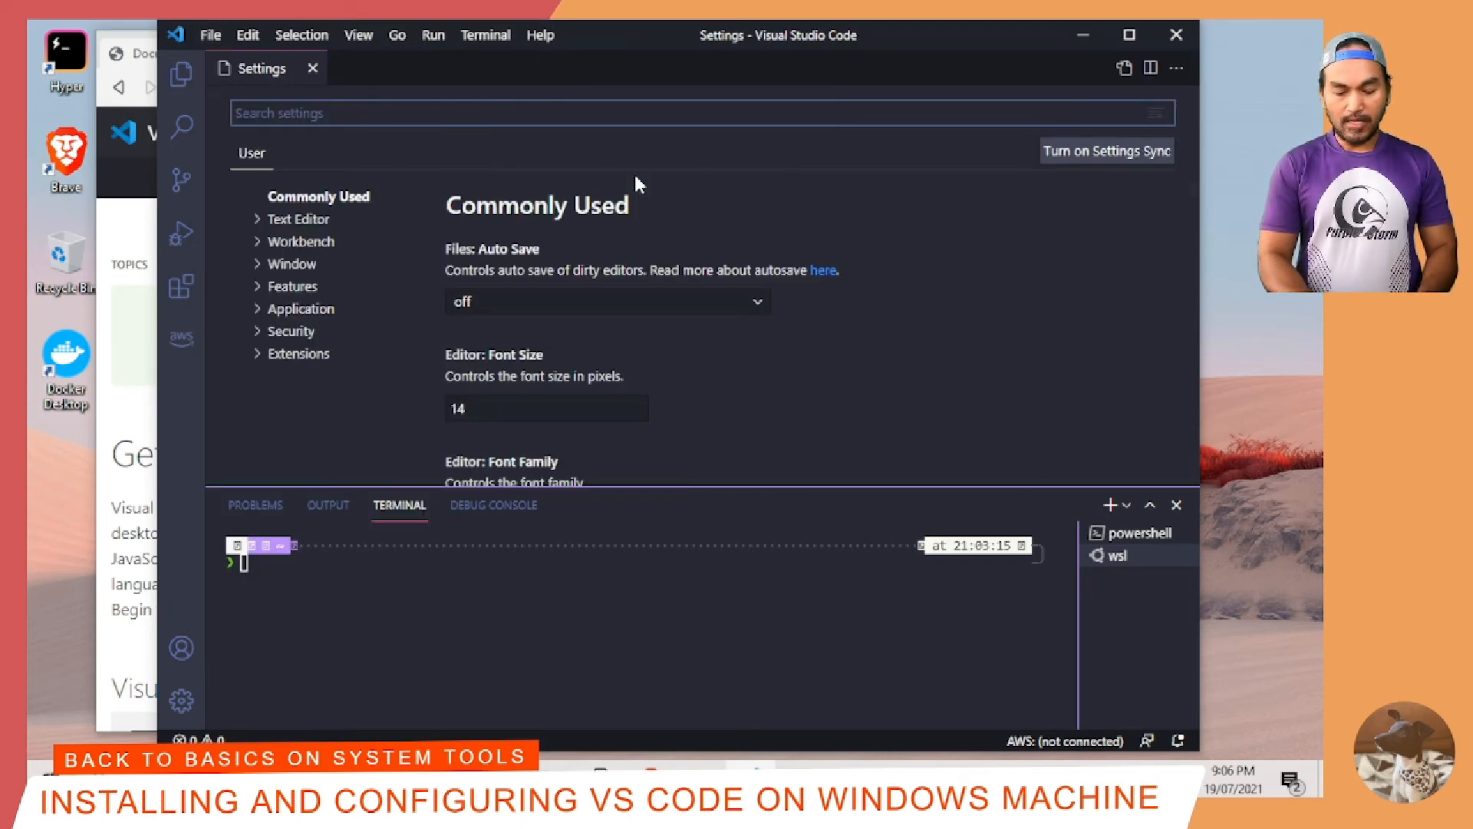
type("terminal inte")
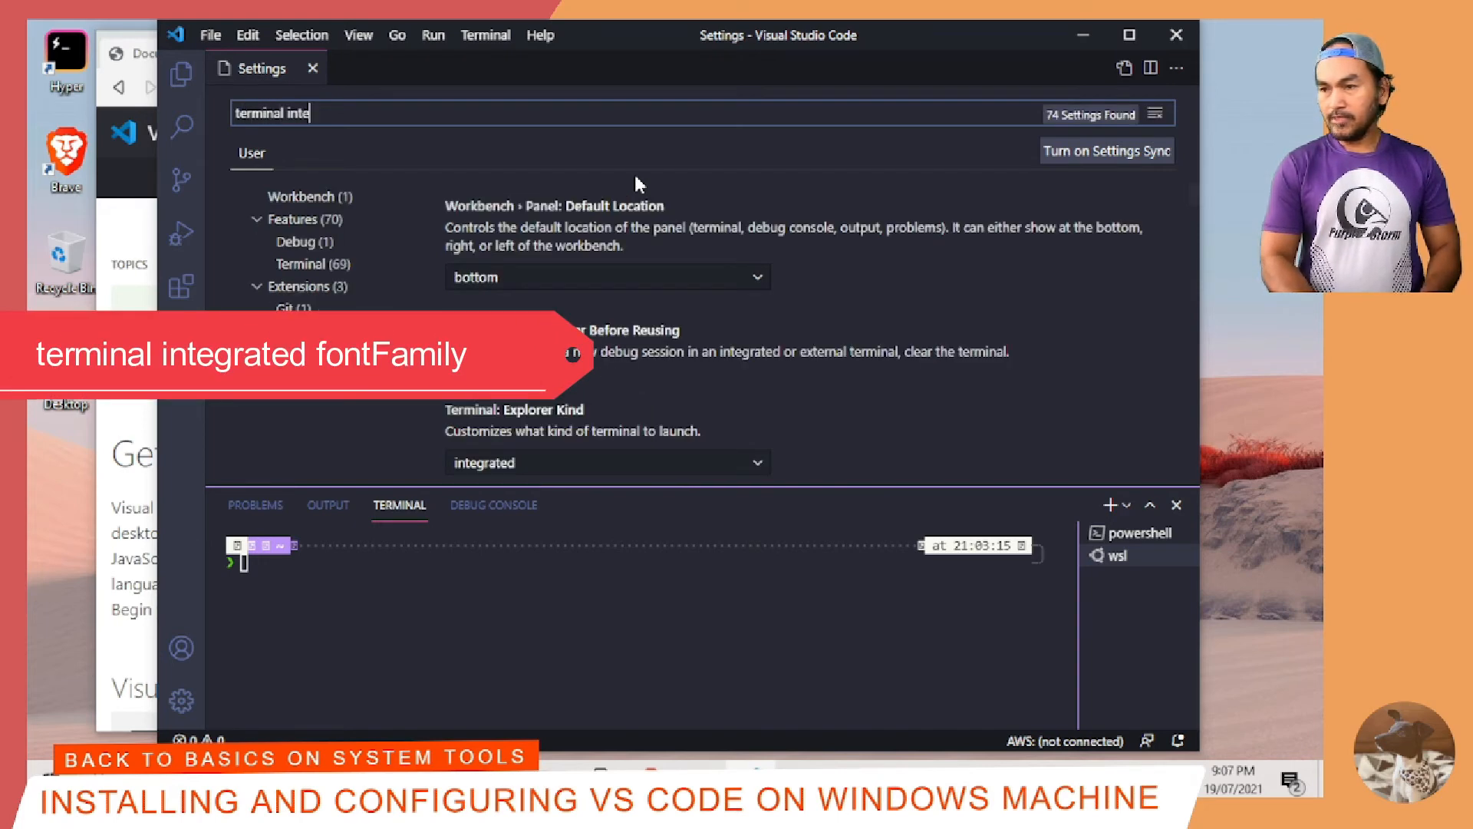
type("grated fontfa")
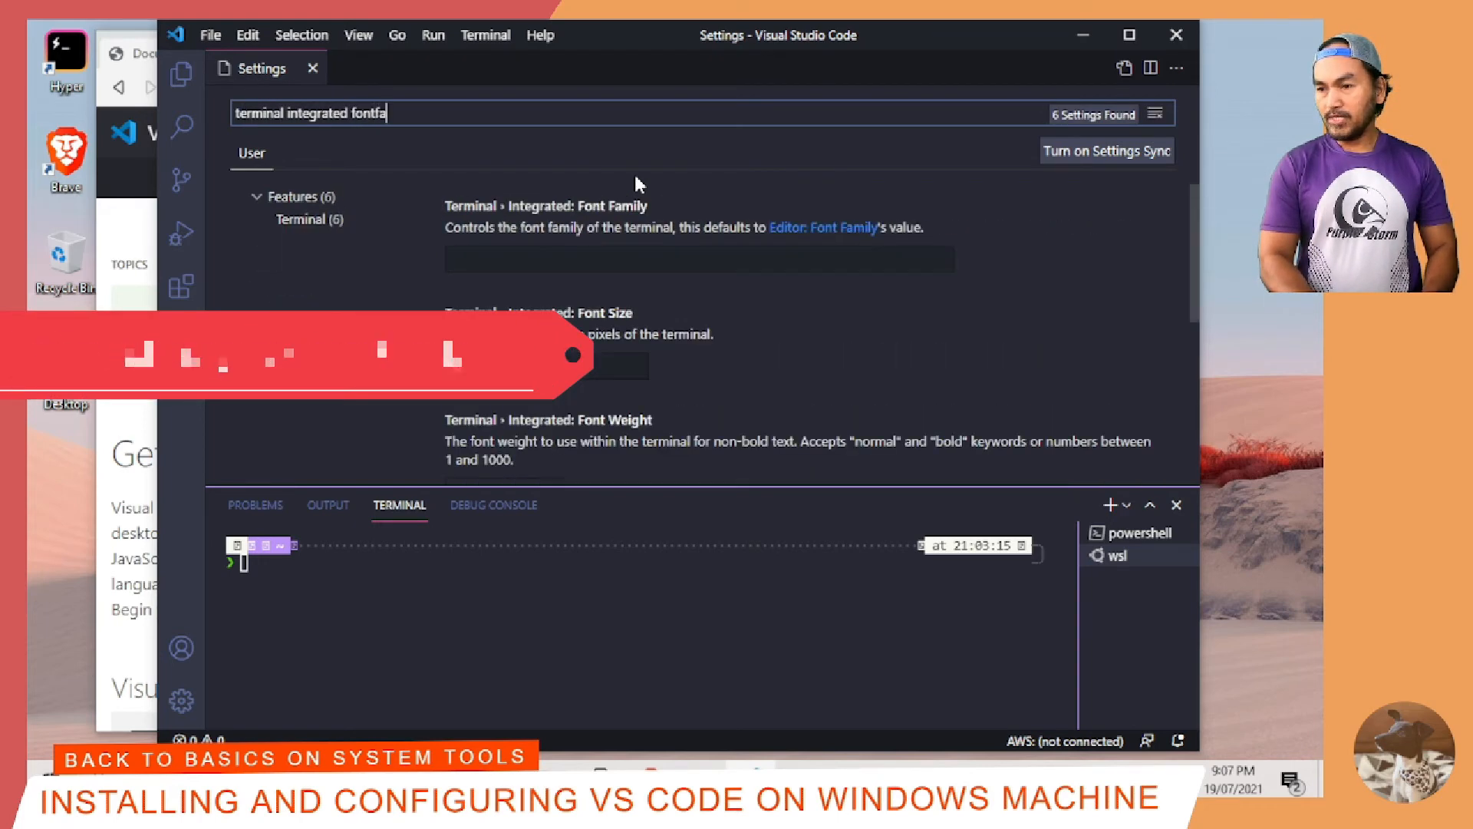
left_click(569, 260)
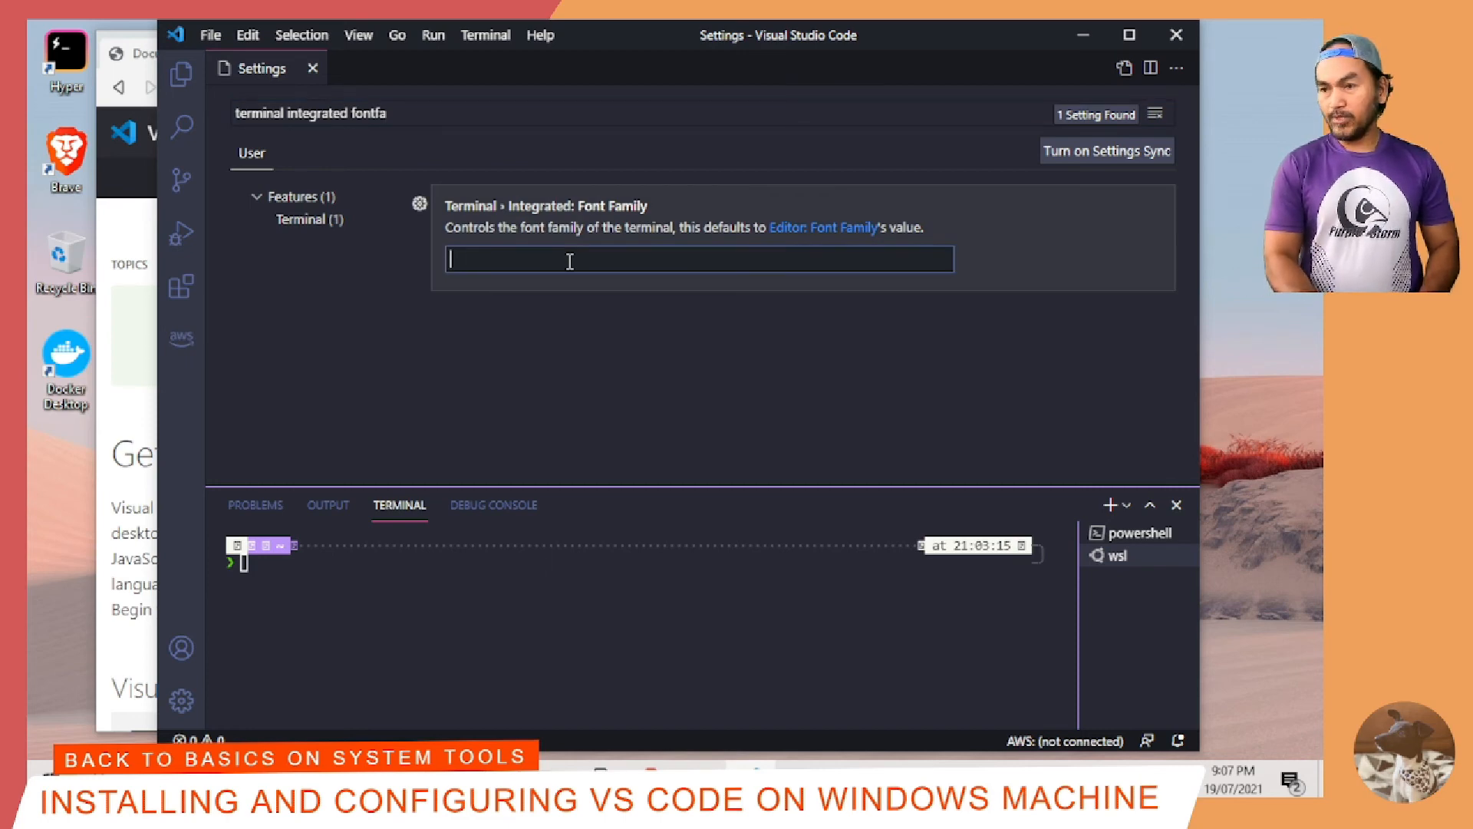
type("MesloLGS ")
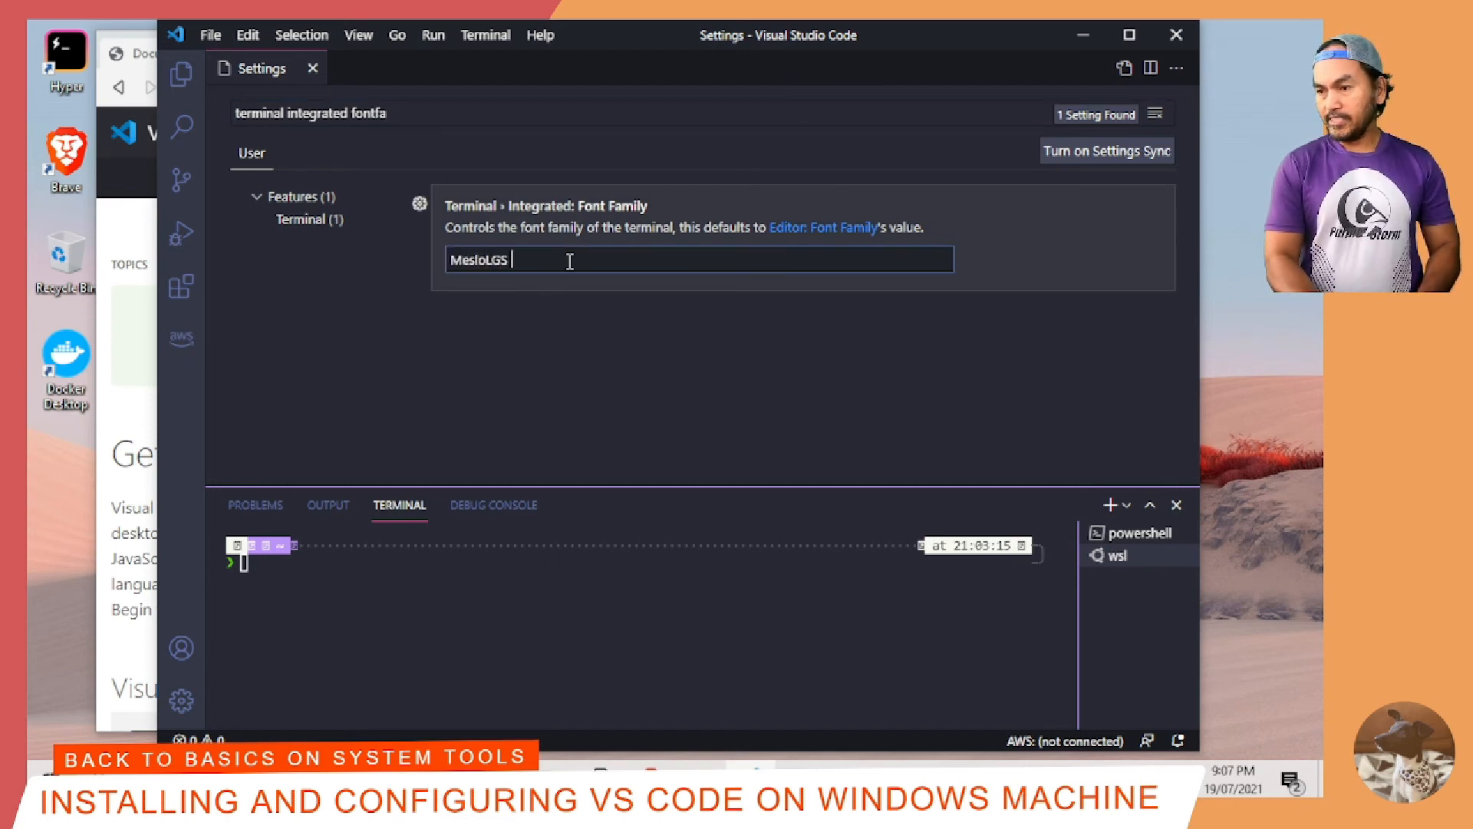
type("NF")
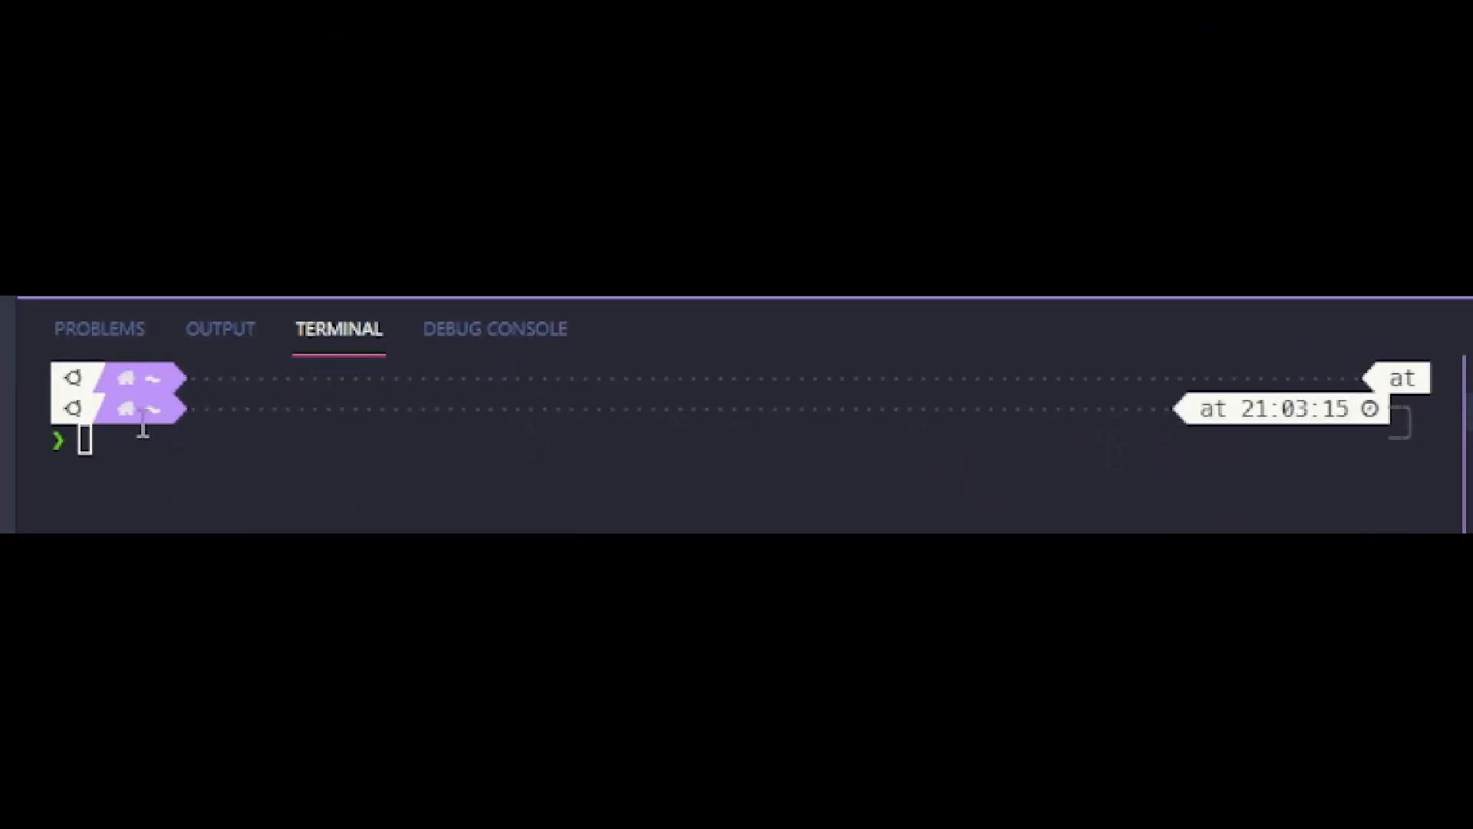
Step: Change the WSL terminal's working directory to the pablosspot folder
left_click(60, 416)
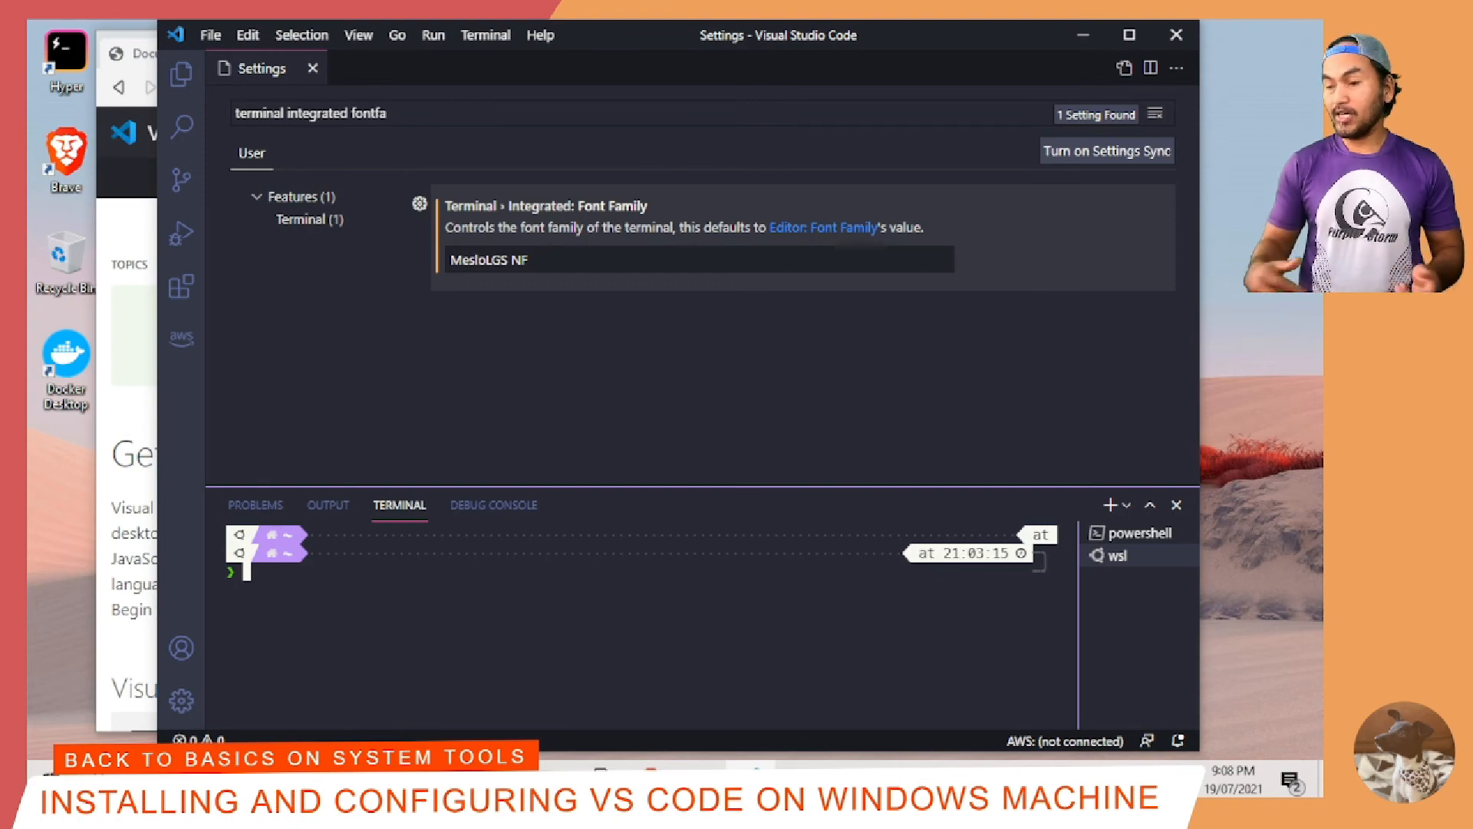
type("cd pab")
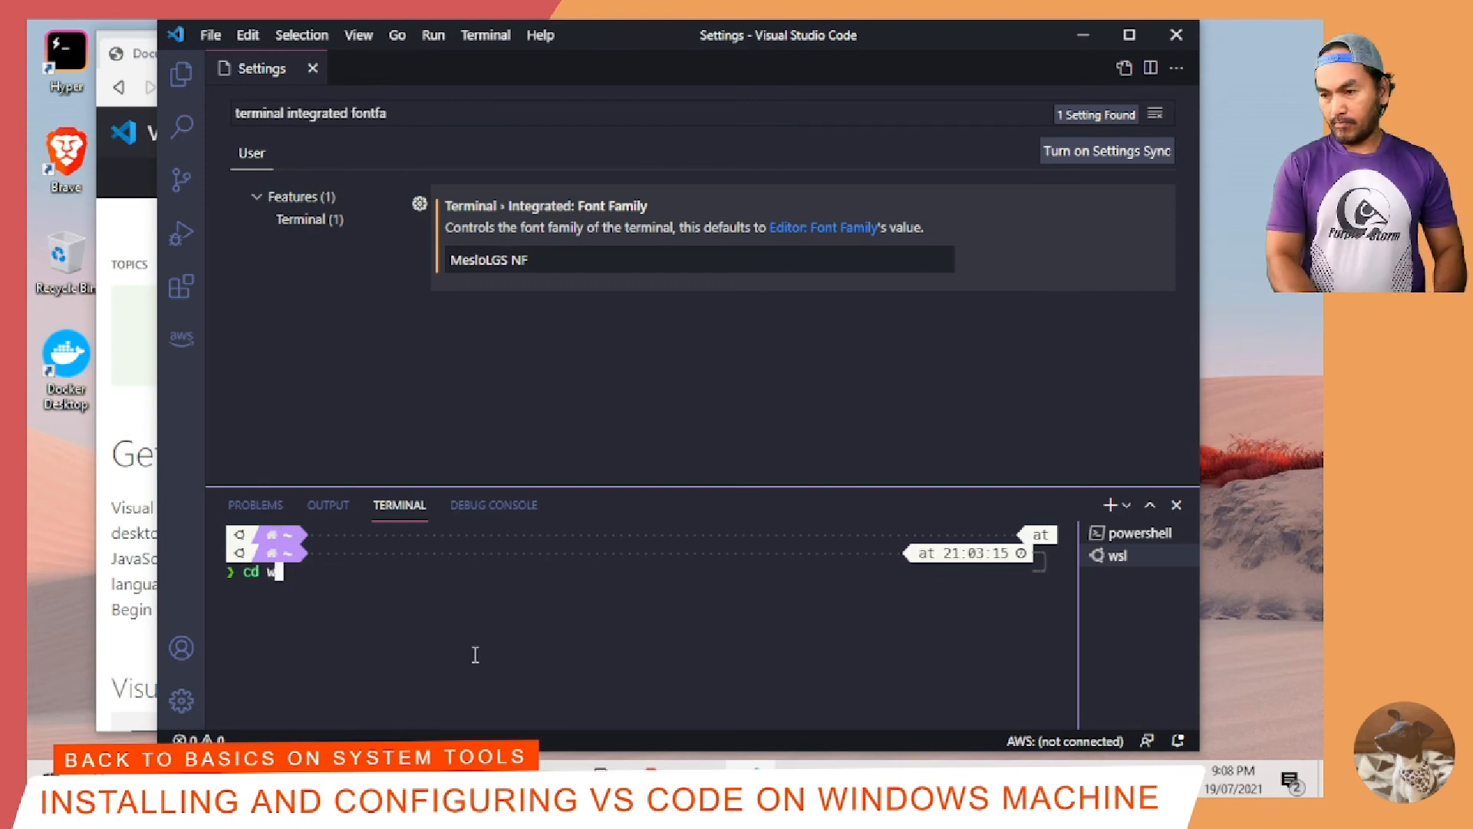
key("Tab")
key("Return")
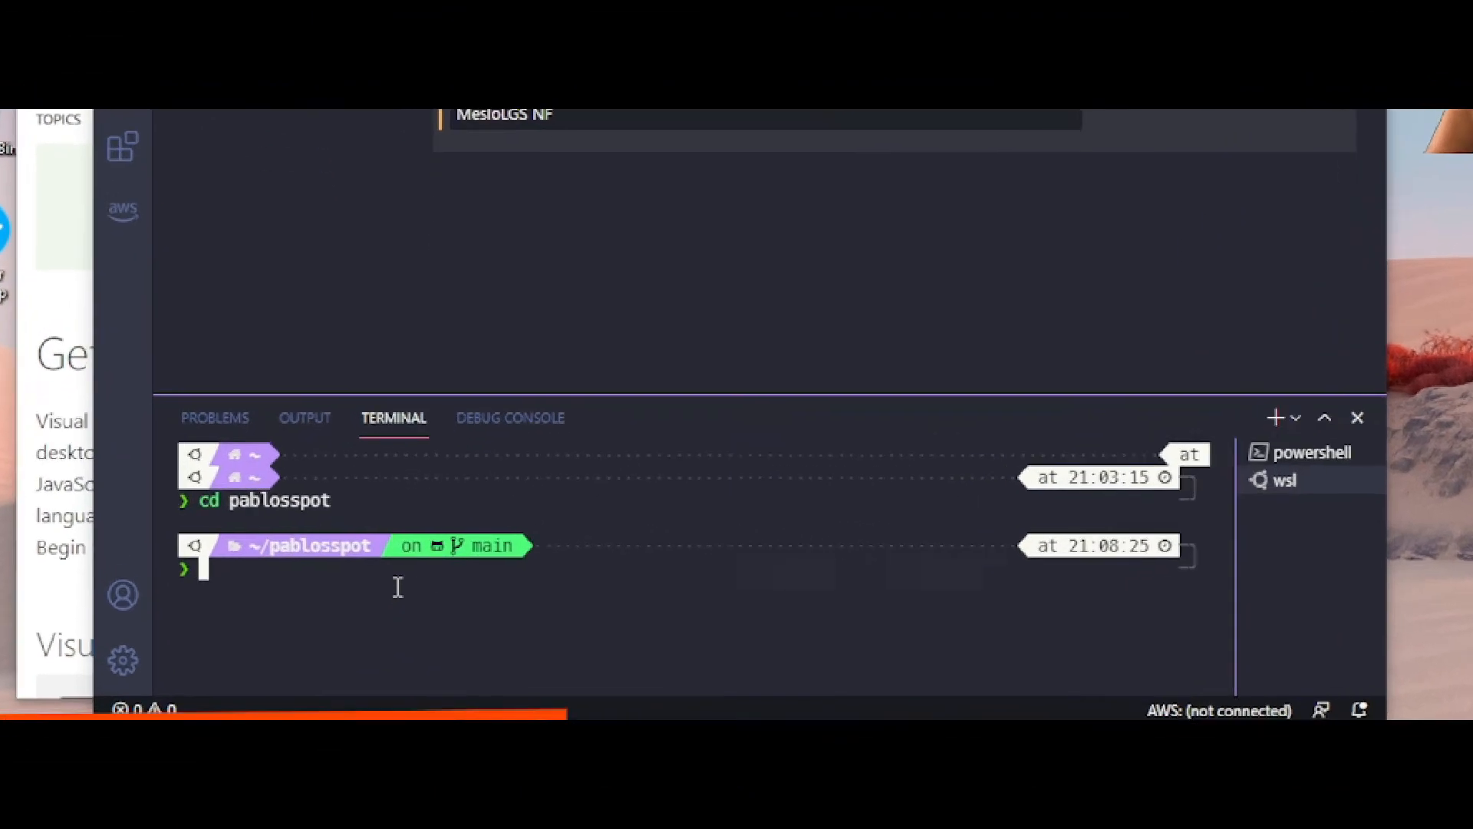